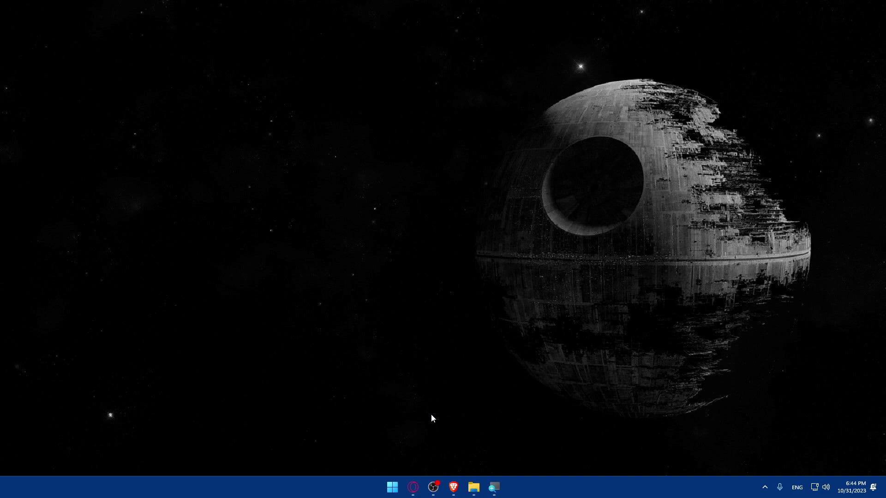
- Search the web for "facebook ads" and open the Meta ads page at facebook.com/business/ads
left_click(454, 487)
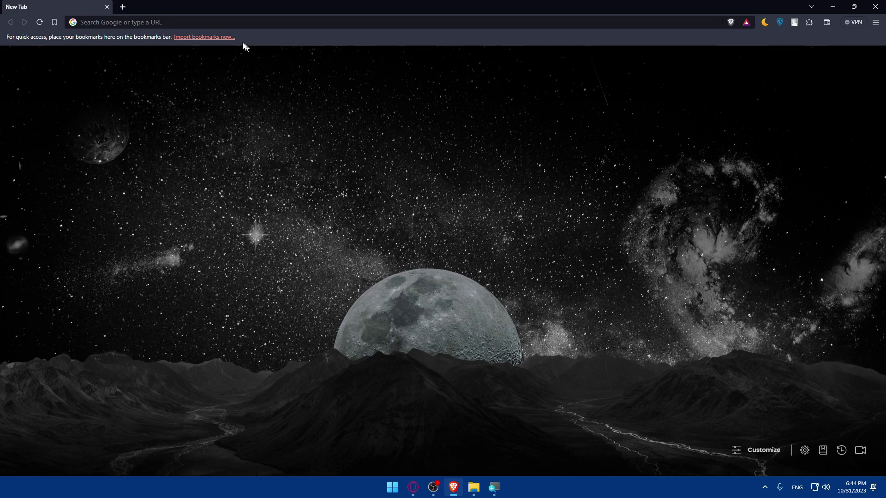
left_click(217, 23)
type("face")
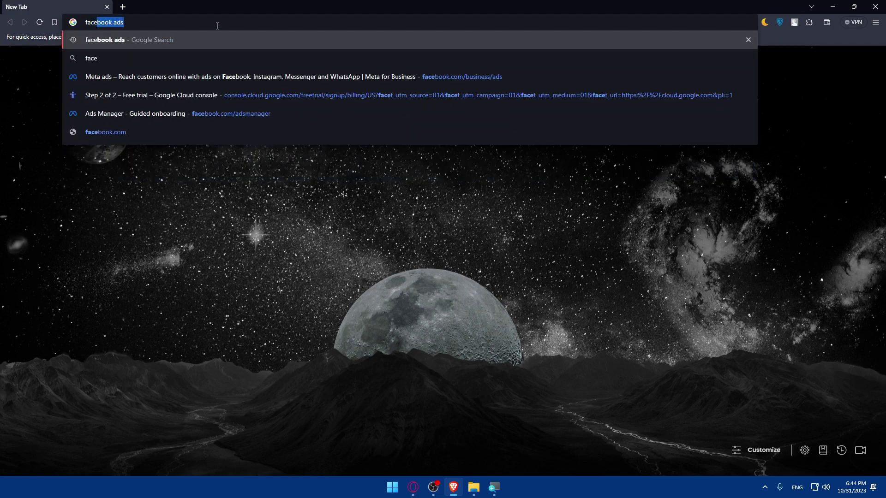
type("book ads")
key("Return")
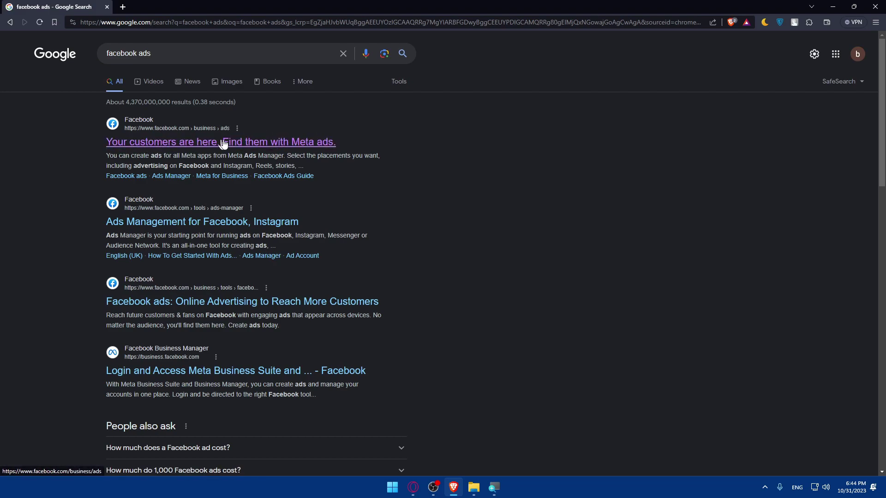
left_click(249, 143)
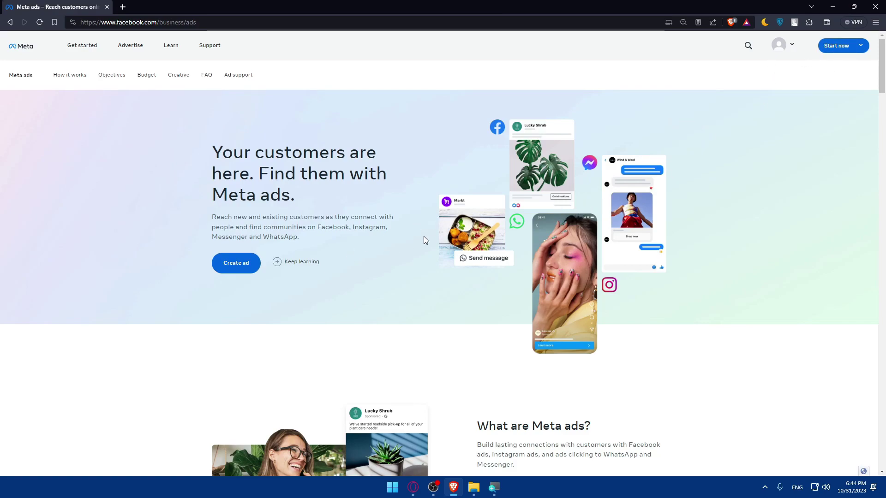
- Look through the Meta ads page's sections on ad goals, audience targeting, ad formats and the ad auction
scroll(424, 239, "down", 10)
scroll(429, 237, "up", 3)
scroll(433, 235, "down", 2)
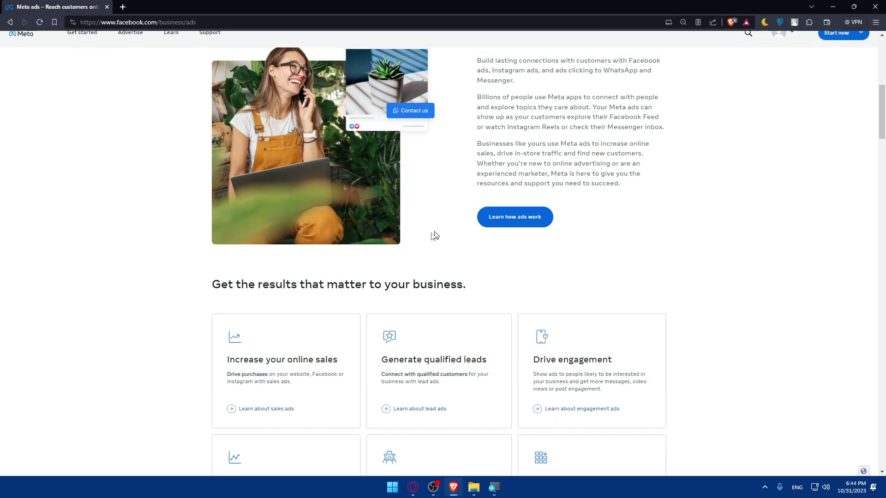
scroll(435, 236, "down", 18)
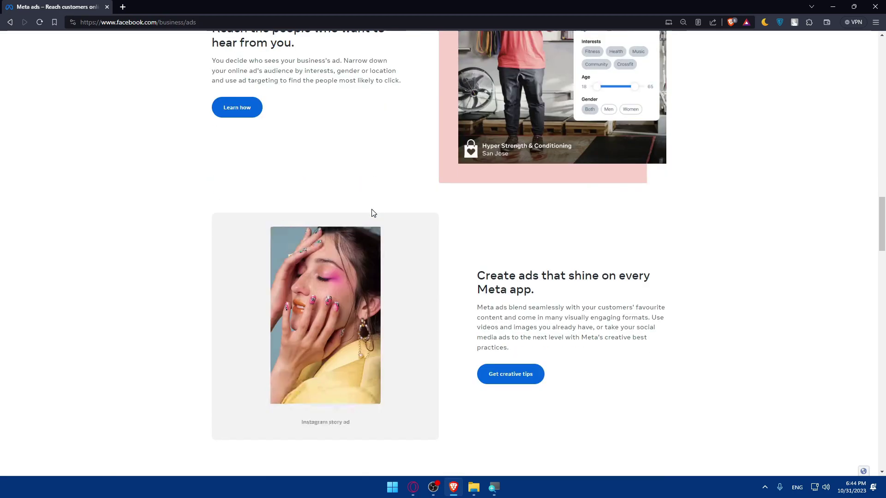
scroll(373, 213, "down", 20)
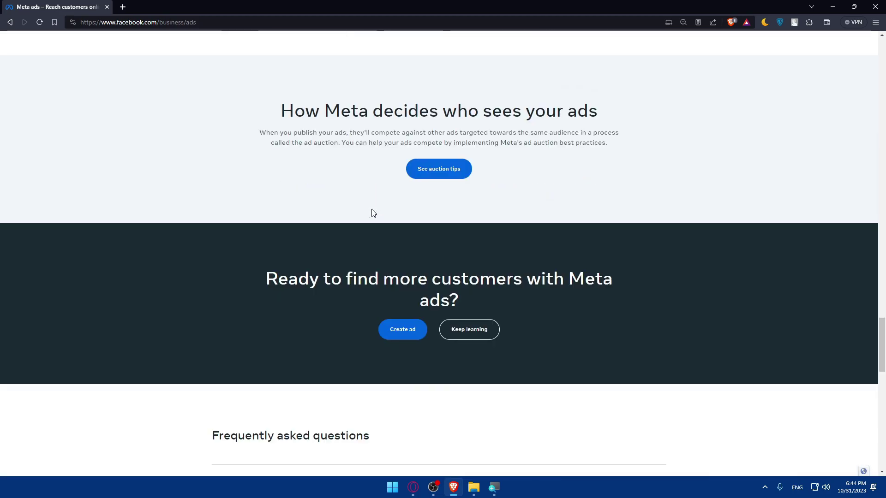
scroll(372, 212, "up", 20)
scroll(372, 210, "down", 20)
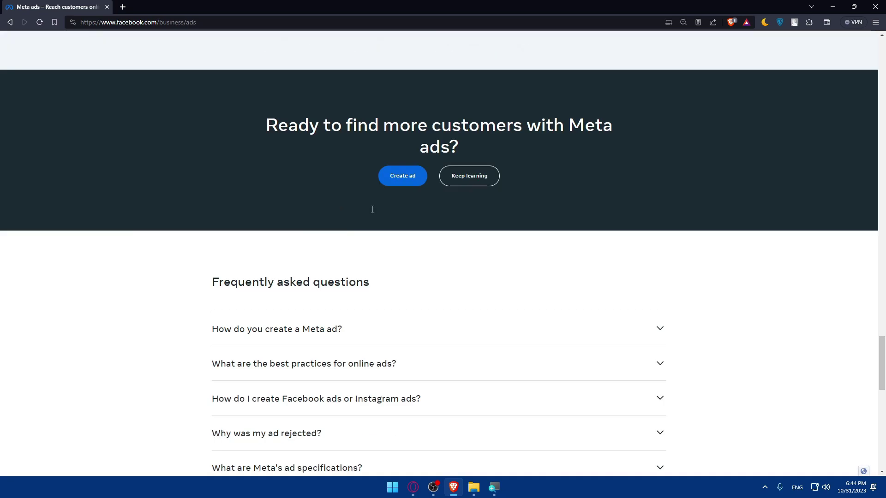
- Read the Meta ads FAQ answers on creating ads, ad specifications, disabled ad accounts and advertising costs
scroll(372, 209, "down", 3)
left_click(365, 173)
scroll(383, 255, "down", 3)
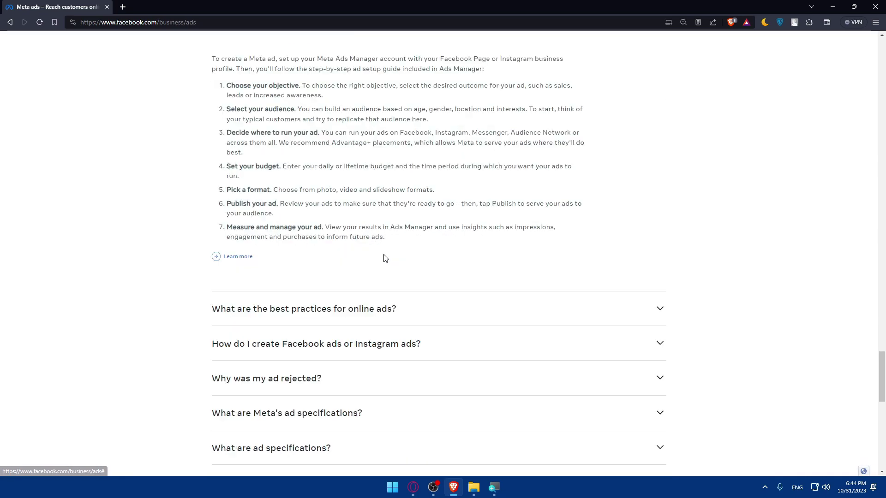
left_click(416, 297)
left_click(433, 268)
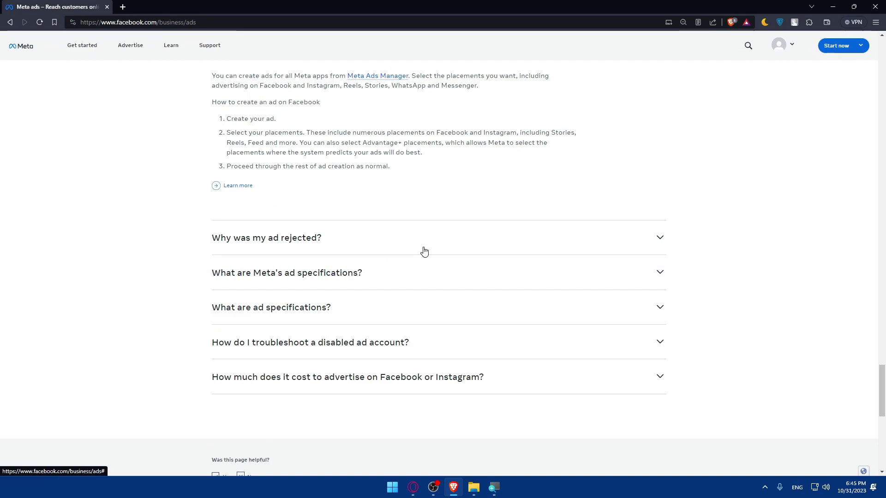
left_click(423, 251)
left_click(447, 237)
left_click(455, 235)
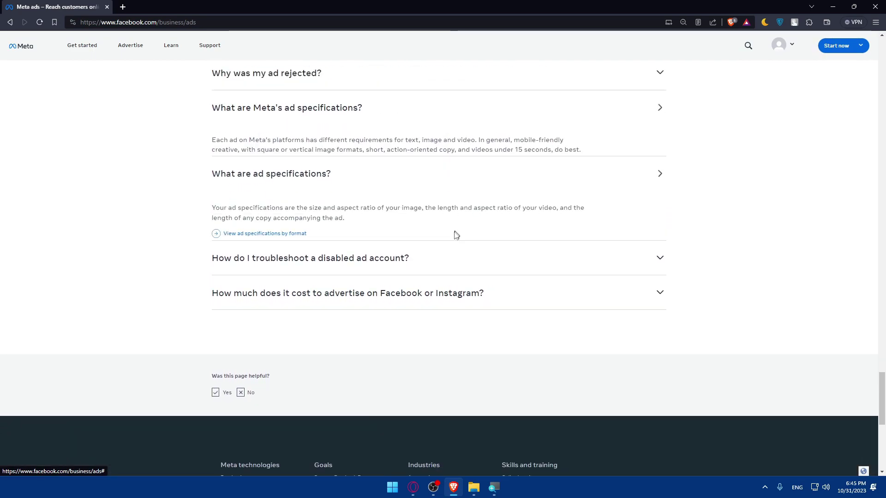
left_click(477, 257)
left_click(500, 342)
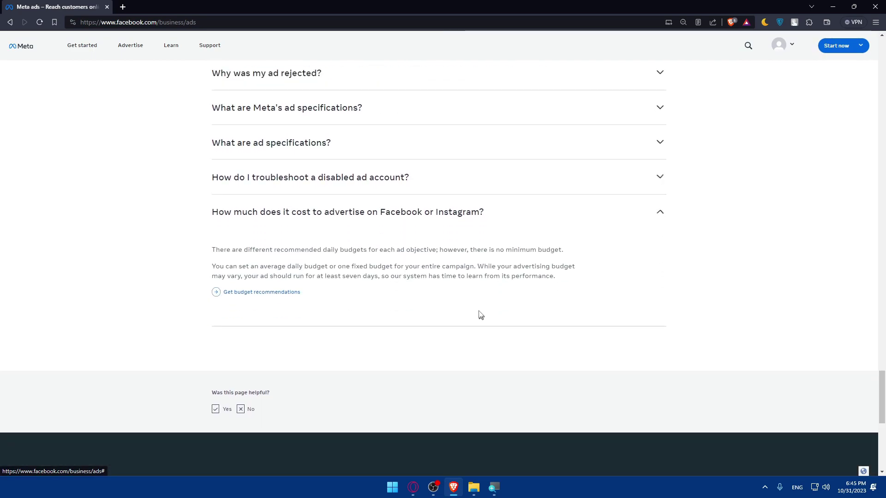
scroll(500, 313, "up", 15)
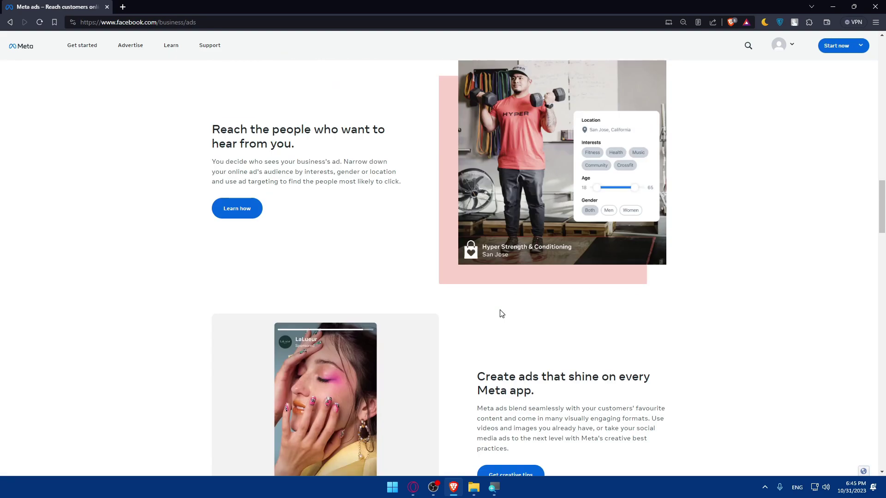
- Go from the Meta ads page to Ads Manager, dismissing the account setup prompt and the ad blocker notice
scroll(501, 313, "up", 5)
left_click(86, 46)
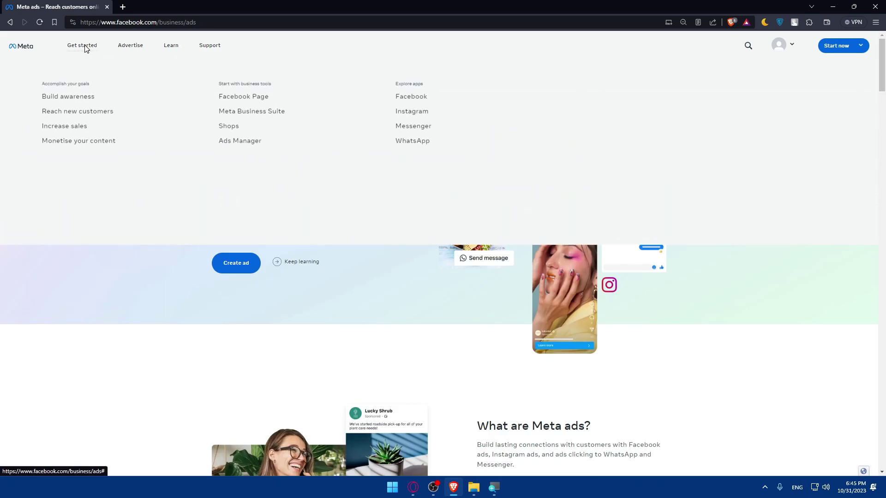
left_click(131, 46)
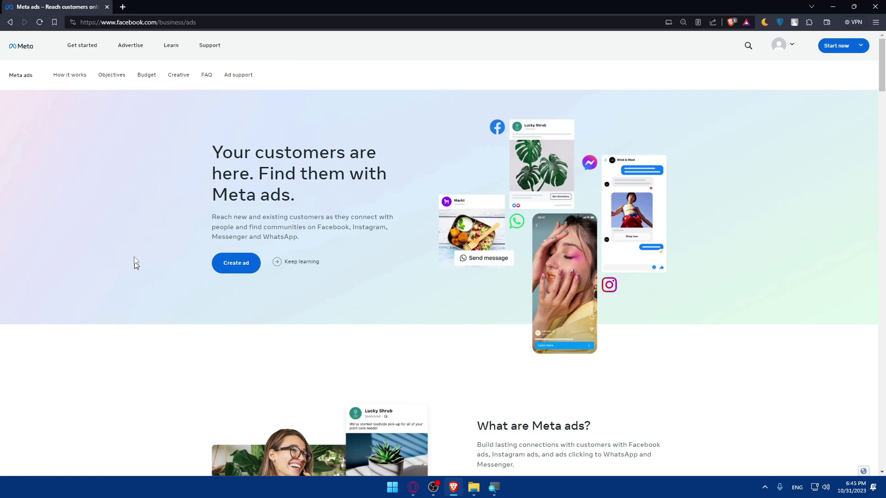
left_click(243, 98)
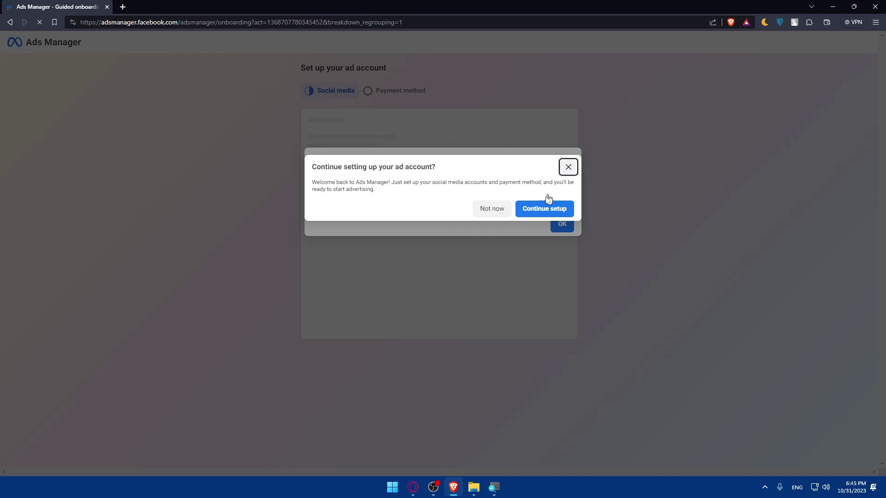
left_click(564, 173)
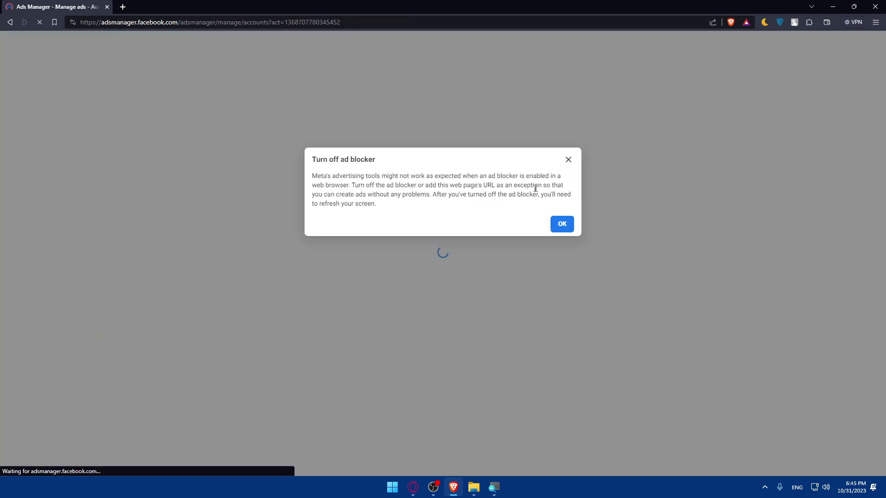
left_click(568, 160)
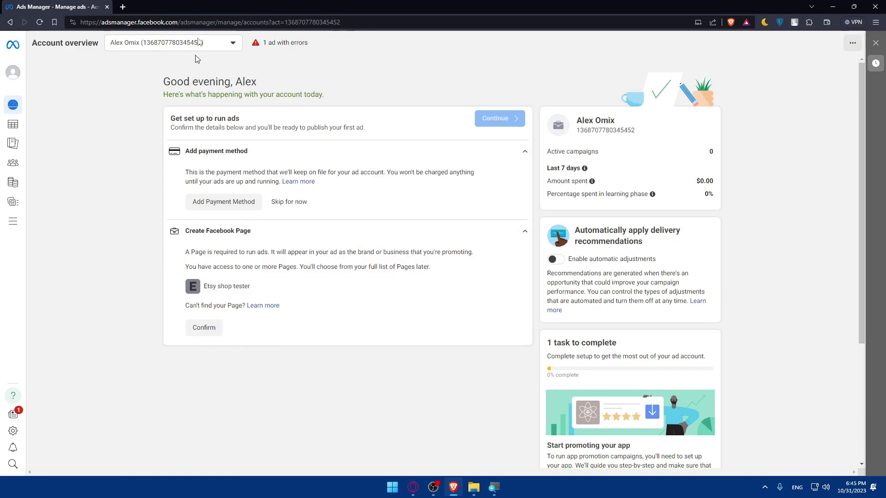
- Open a new browser tab
left_click(124, 7)
type("go")
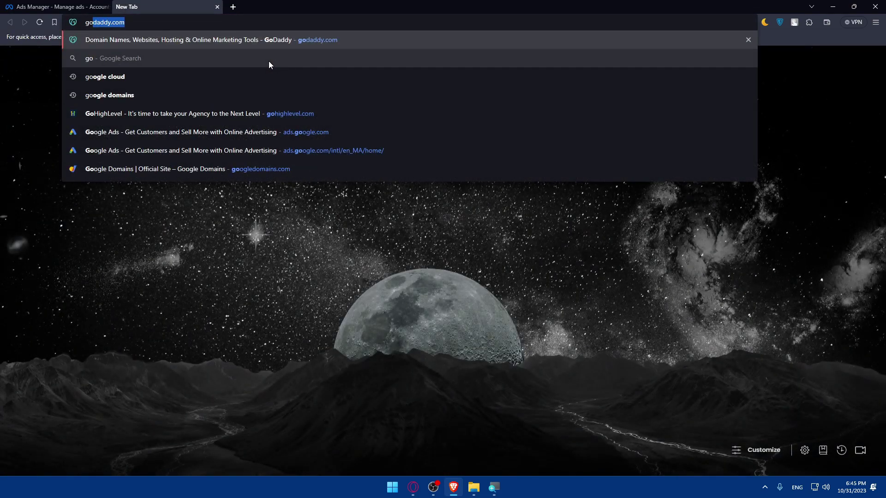
type("o")
key("BackSpace")
key("BackSpace")
key("BackSpace")
key("BackSpace")
- Load Google Analytics from analytics.google.com in the new tab
type("an")
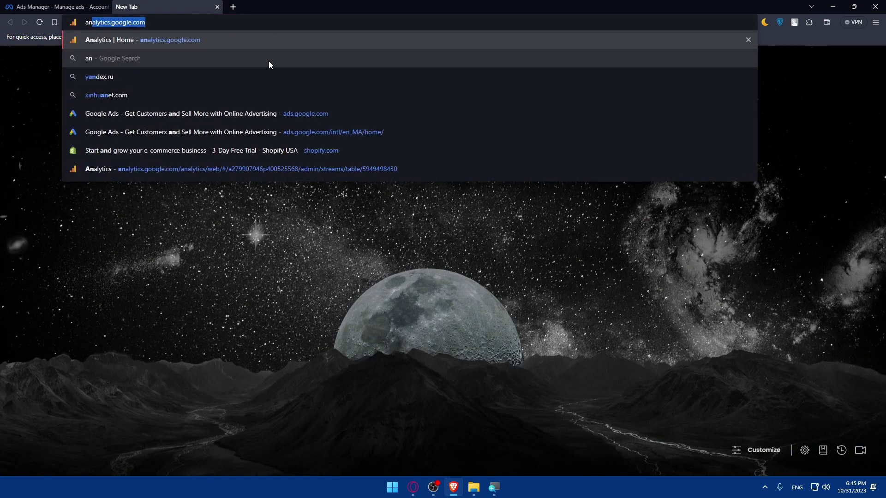
key("BackSpace")
type("a")
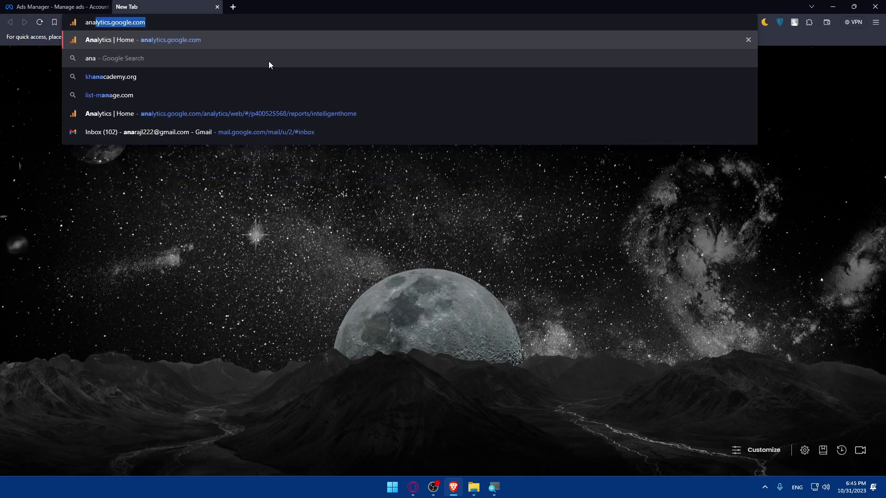
type("lytics")
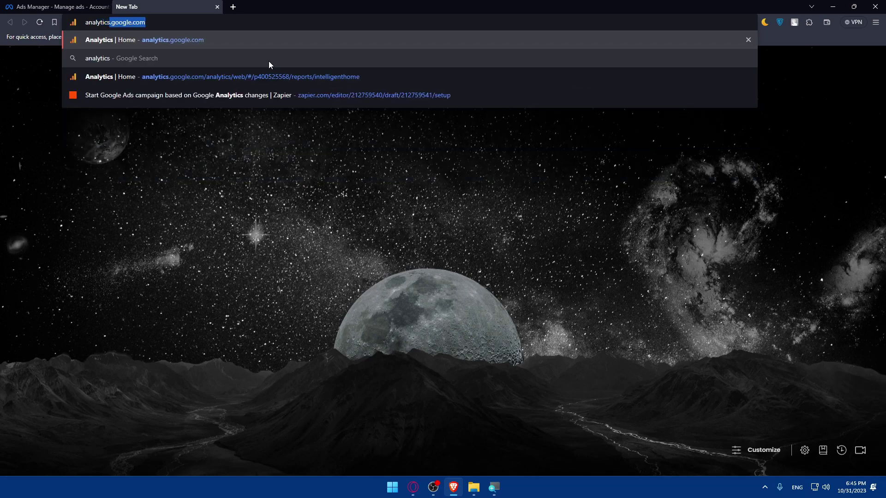
type(".google.")
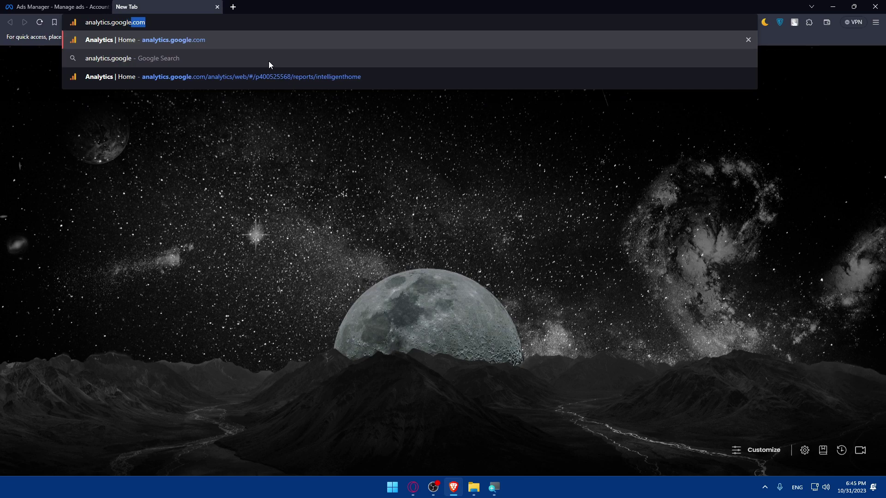
type("com")
key("Return")
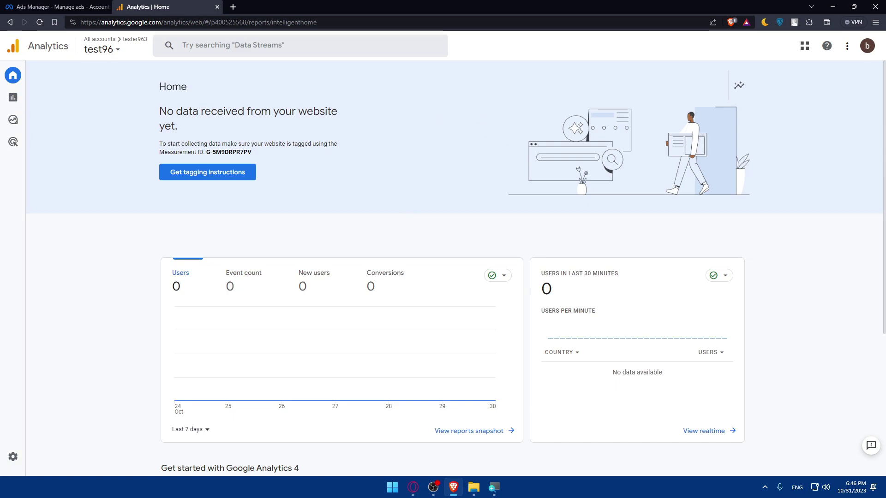
- Review the Ads Manager account overview and return to the Google Analytics home page
left_click(2, 6)
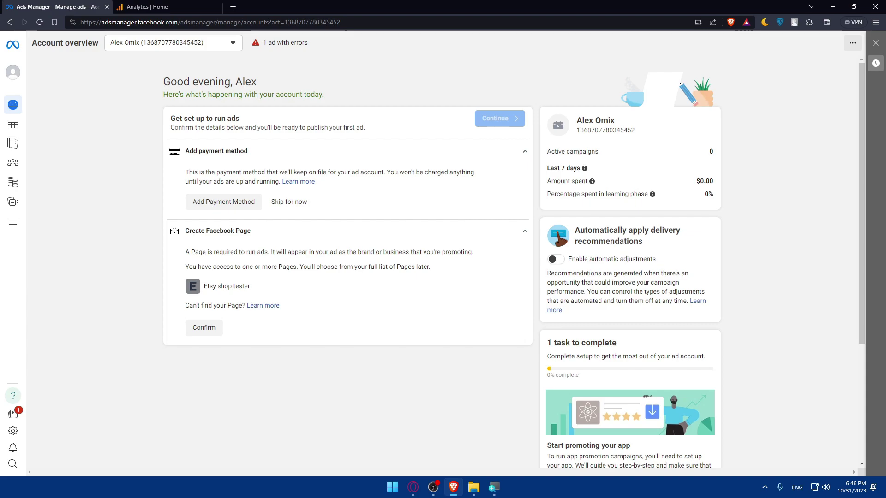
key("ctrl+Tab")
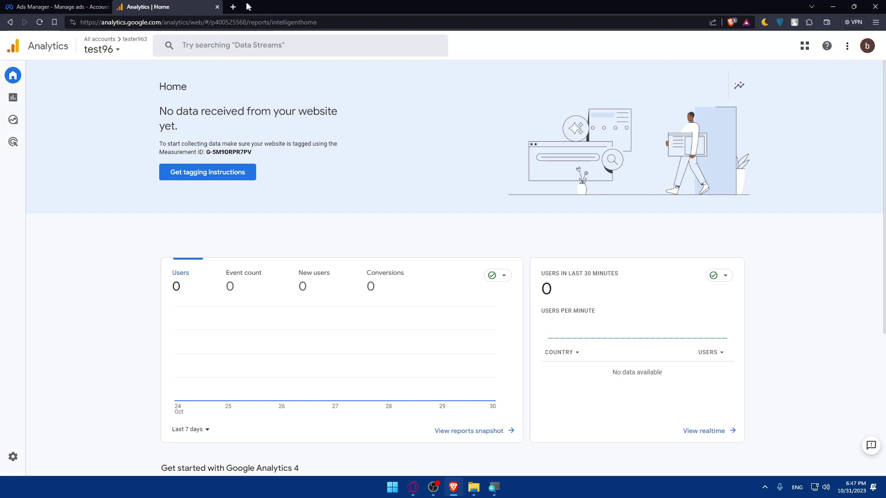
- Open zapier.com in another new browser tab
left_click(233, 7)
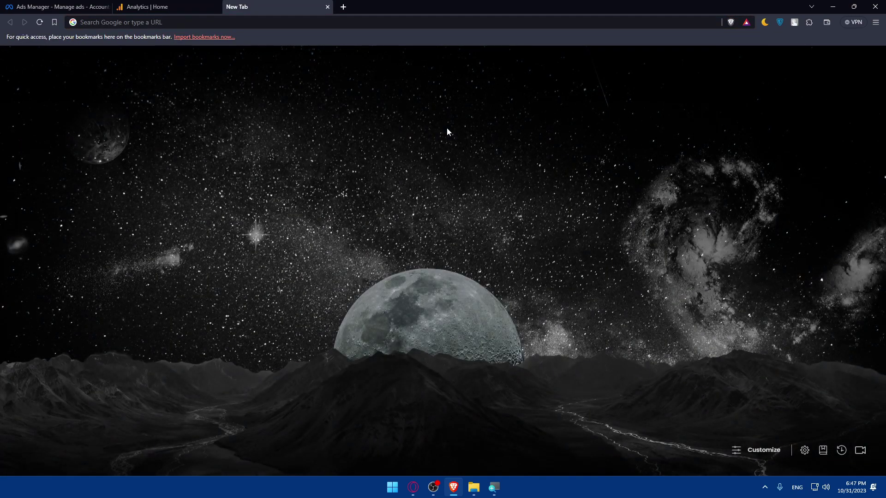
left_click(290, 22)
type("za")
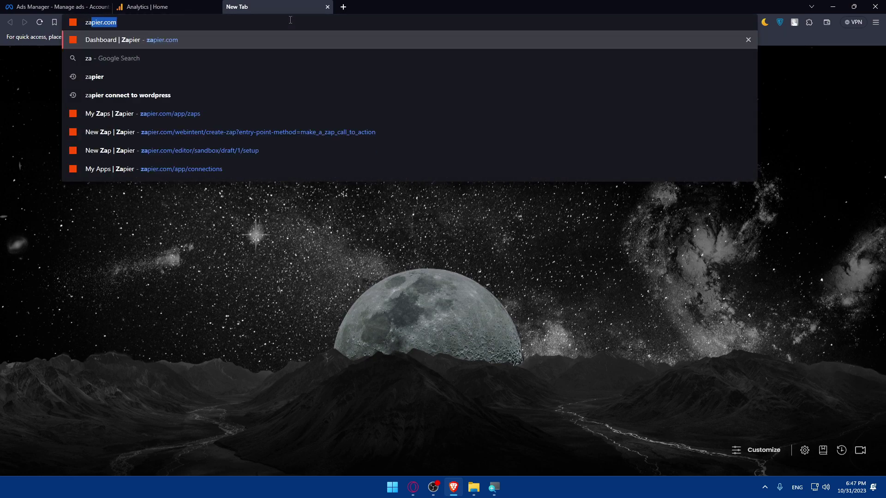
type("pier.")
type("com")
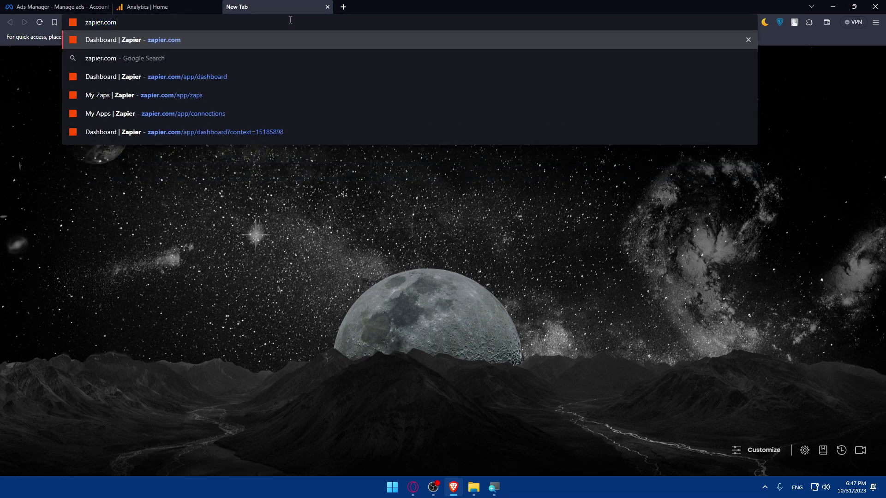
key("Return")
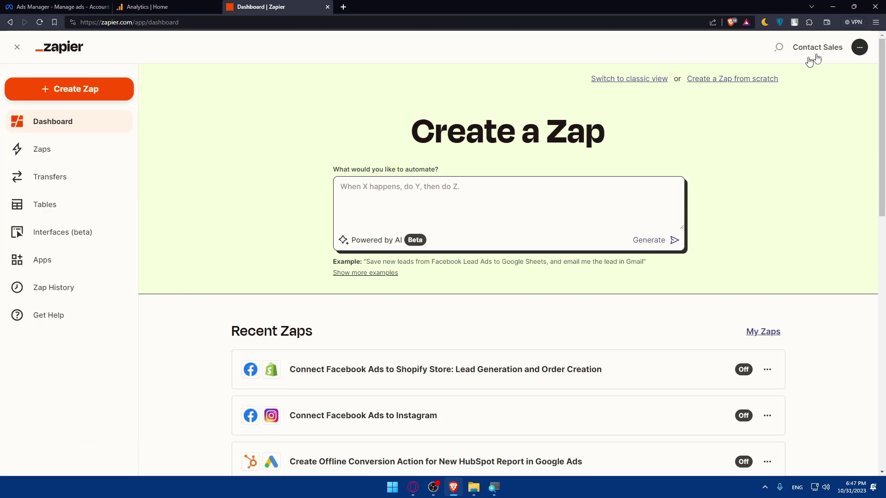
- Log out of the Zapier account to reach the public Zapier home page
left_click(825, 47)
left_click(789, 112)
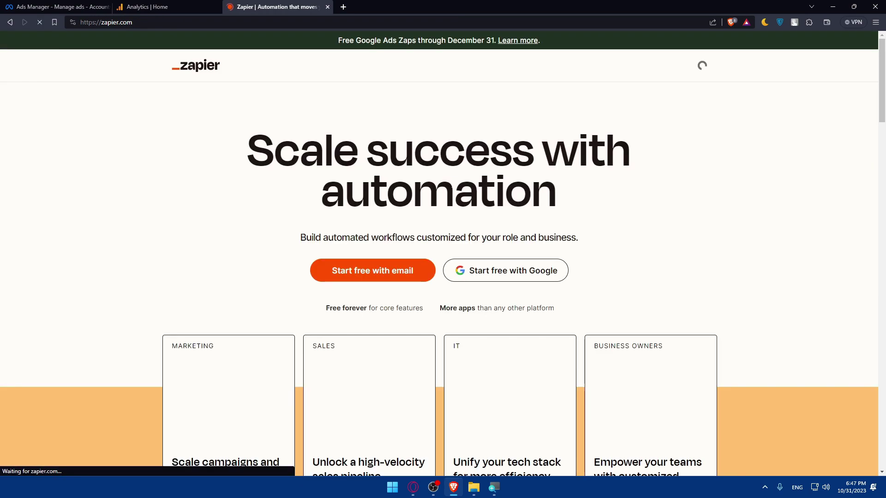
- Examine the Zapier home page's sections on automation by role, custom workflows, triggers and actions, and connecting apps
scroll(374, 286, "down", 3)
scroll(428, 215, "down", 10)
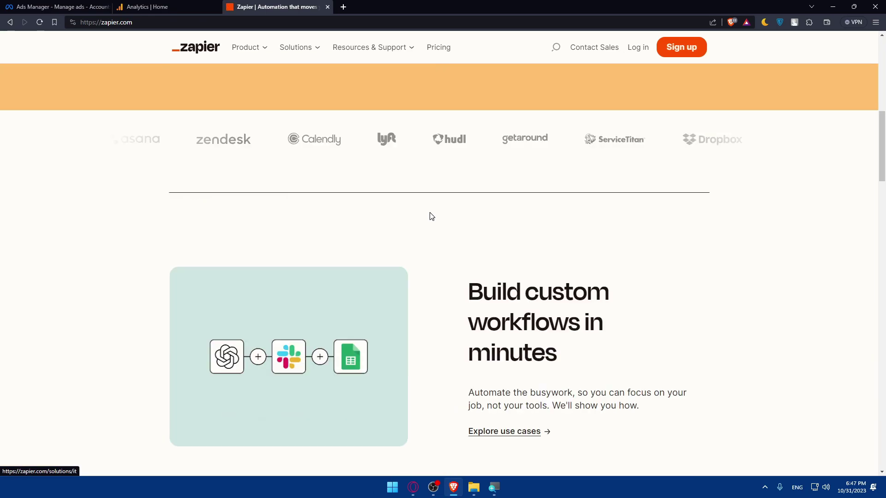
scroll(432, 216, "up", 9)
scroll(431, 216, "down", 18)
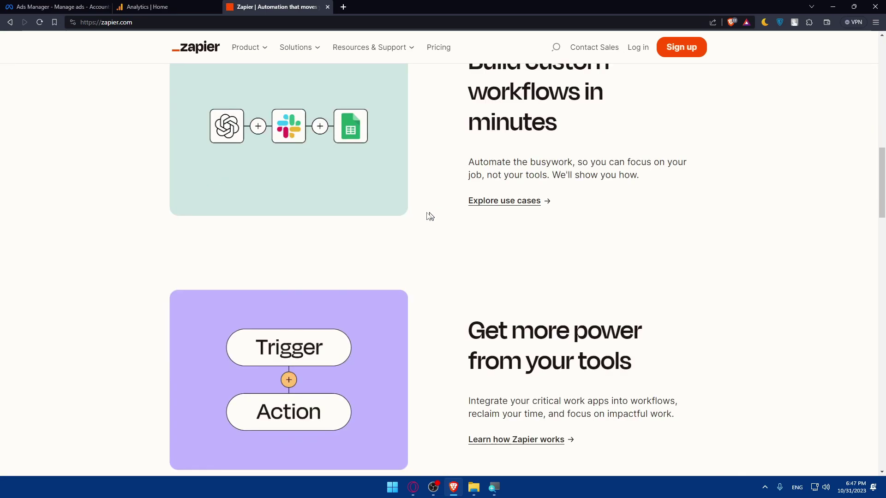
scroll(400, 223, "up", 8)
scroll(363, 113, "down", 4)
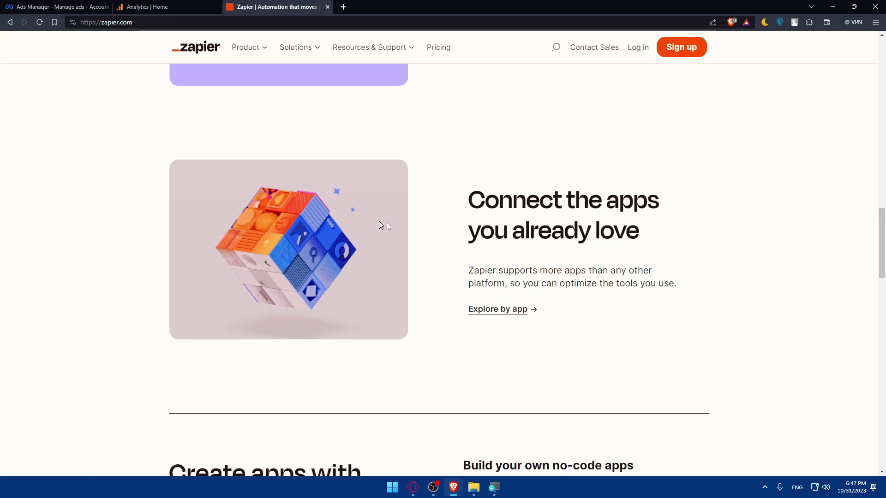
scroll(383, 226, "up", 10)
scroll(455, 241, "up", 5)
scroll(455, 241, "down", 15)
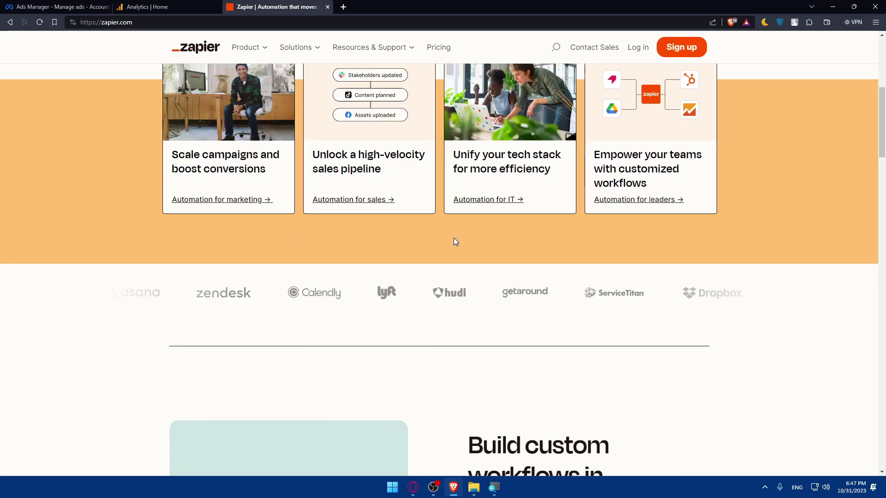
- Look through the rest of the Zapier home page down to the customer testimonials and return to its beginning
scroll(454, 259, "down", 6)
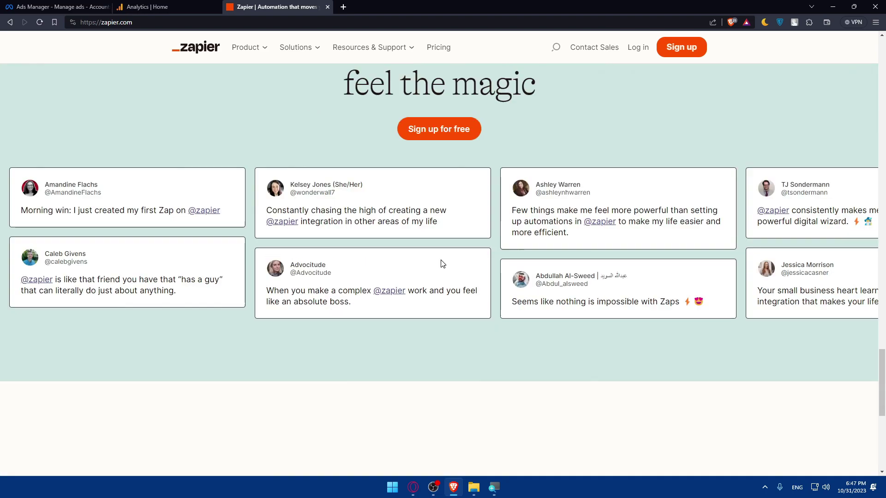
scroll(439, 263, "up", 9)
scroll(409, 239, "down", 5)
scroll(618, 331, "down", 10)
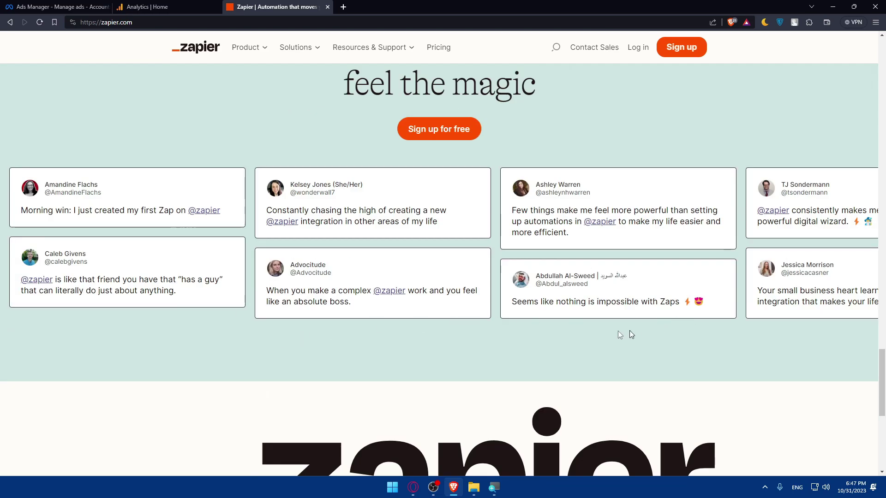
scroll(540, 323, "up", 15)
scroll(540, 326, "up", 10)
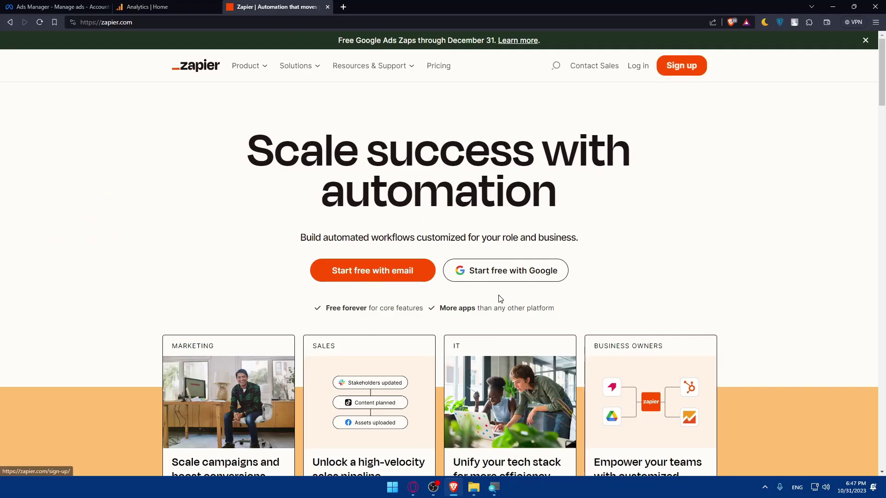
- Log in to Zapier with the Google account
left_click(645, 63)
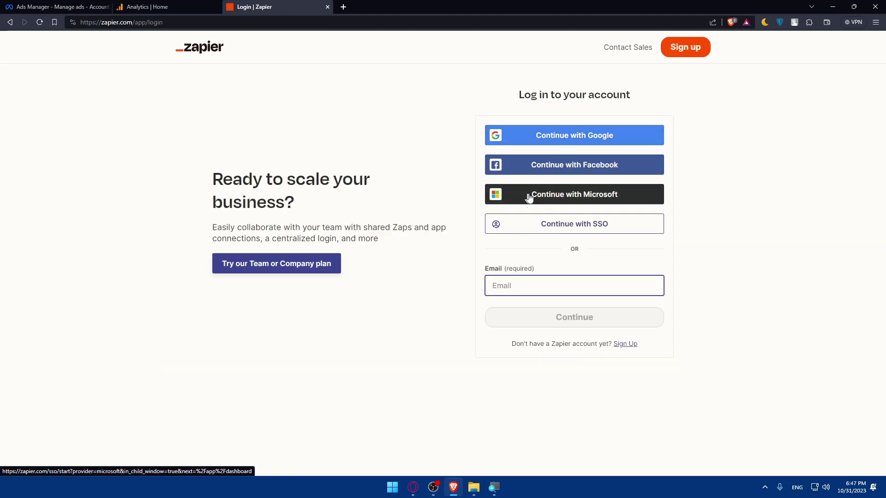
left_click(572, 136)
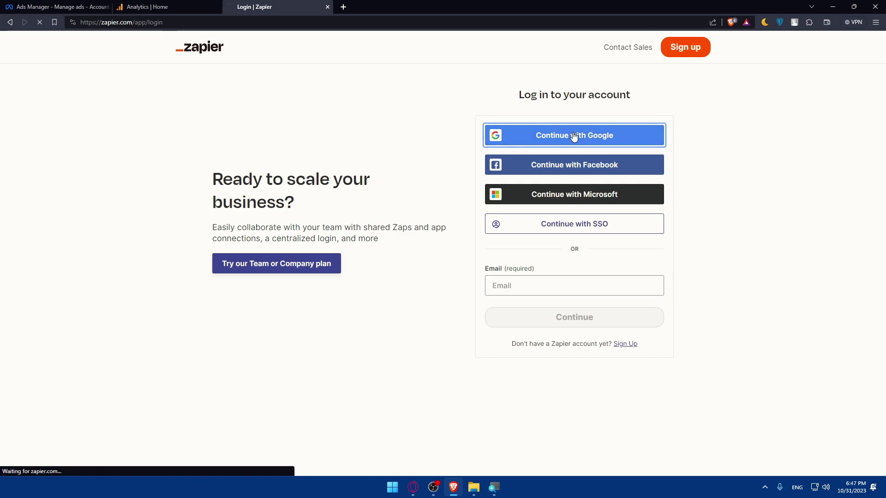
left_click(422, 240)
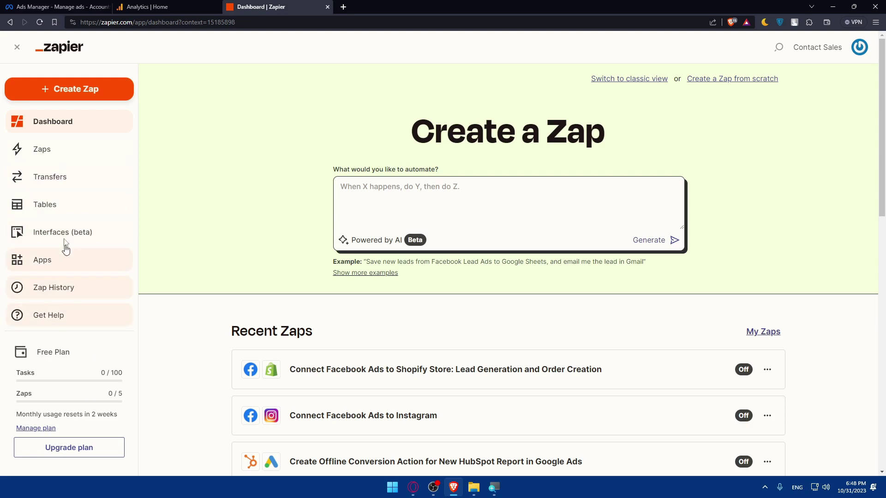
- Open the Apps page and review the list of connected apps
left_click(66, 264)
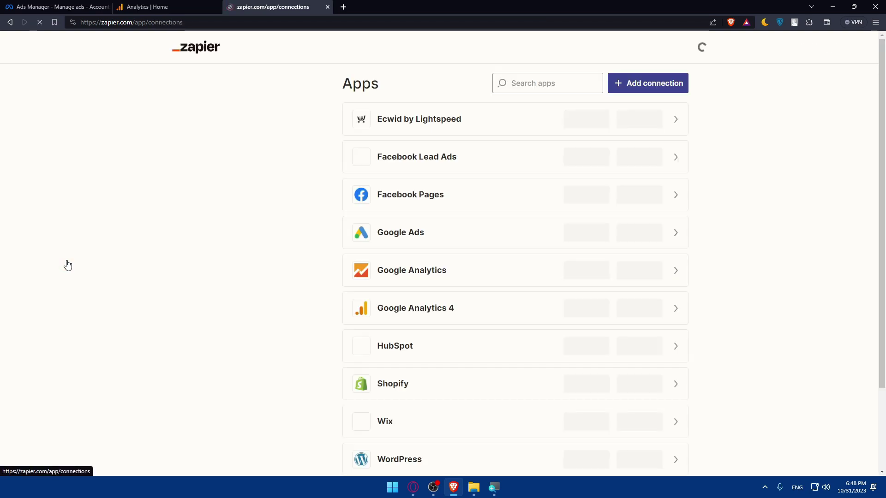
scroll(493, 250, "down", 3)
scroll(494, 257, "up", 3)
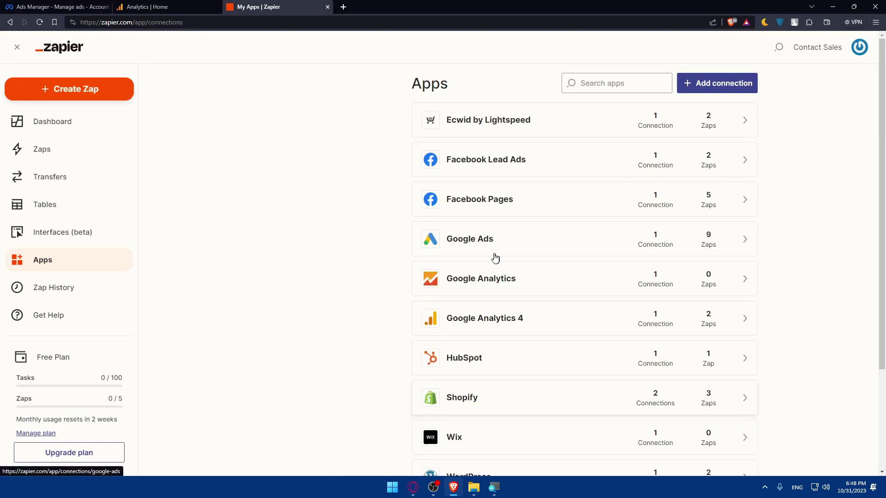
scroll(474, 336, "down", 3)
scroll(480, 148, "up", 3)
scroll(444, 372, "down", 3)
scroll(444, 369, "up", 3)
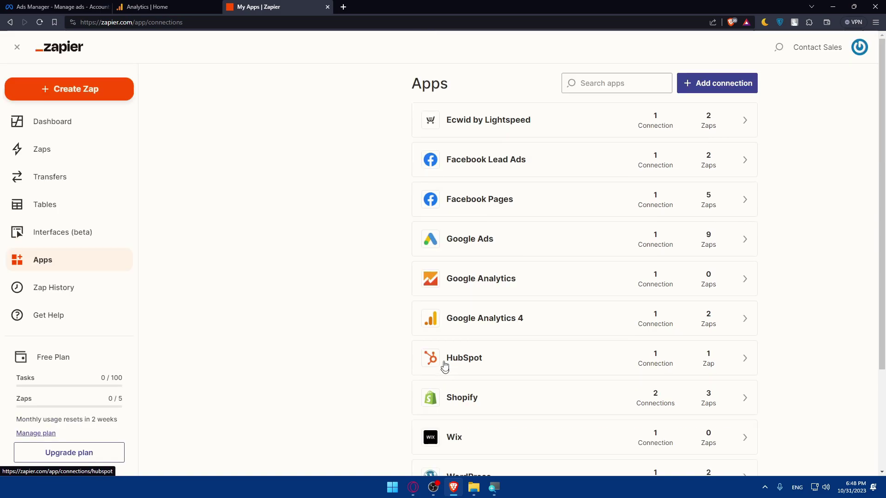
scroll(459, 245, "down", 3)
scroll(555, 166, "up", 3)
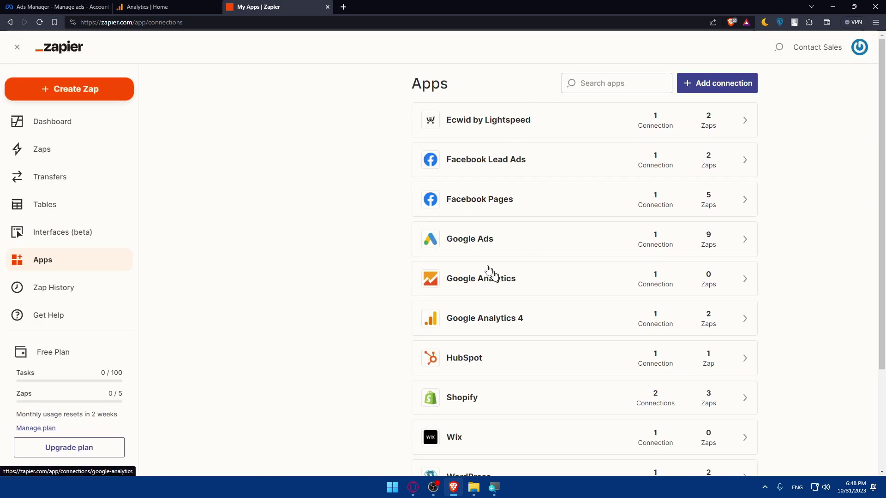
- Search the apps for "facebook", view the existing Facebook Lead Ads connection and return to the search results
left_click(613, 83)
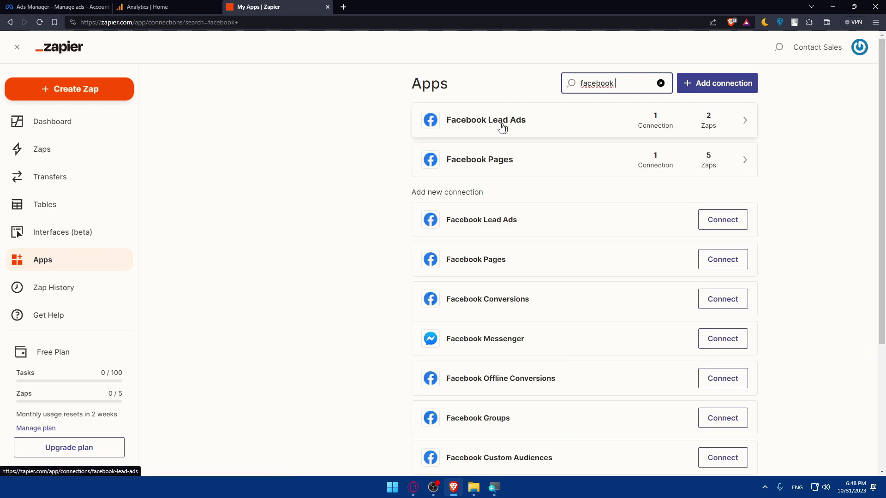
left_click(547, 127)
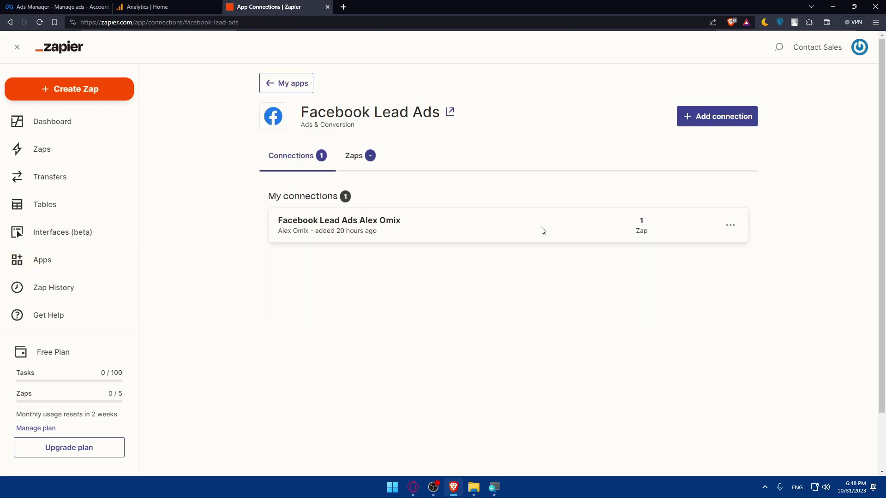
key("alt+Left")
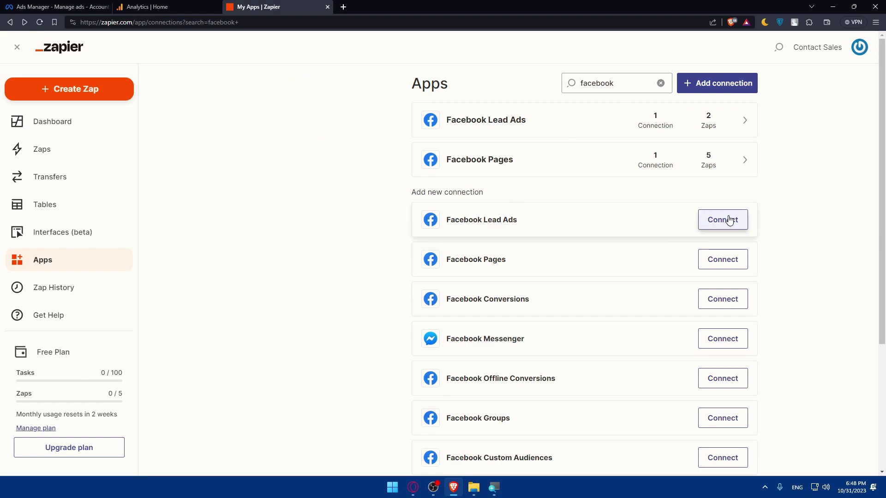
- Try to add a new Facebook Lead Ads connection from the available Facebook apps and close the authorization window
scroll(726, 220, "down", 4)
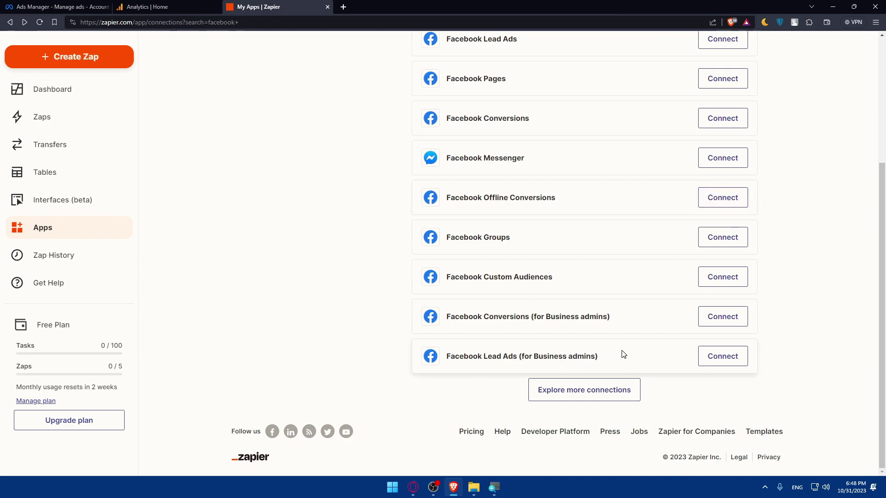
scroll(624, 355, "up", 4)
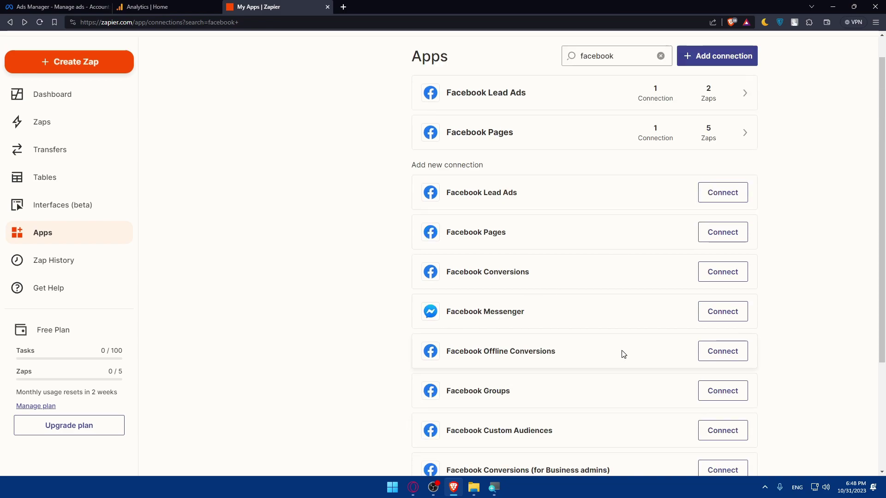
left_click(738, 199)
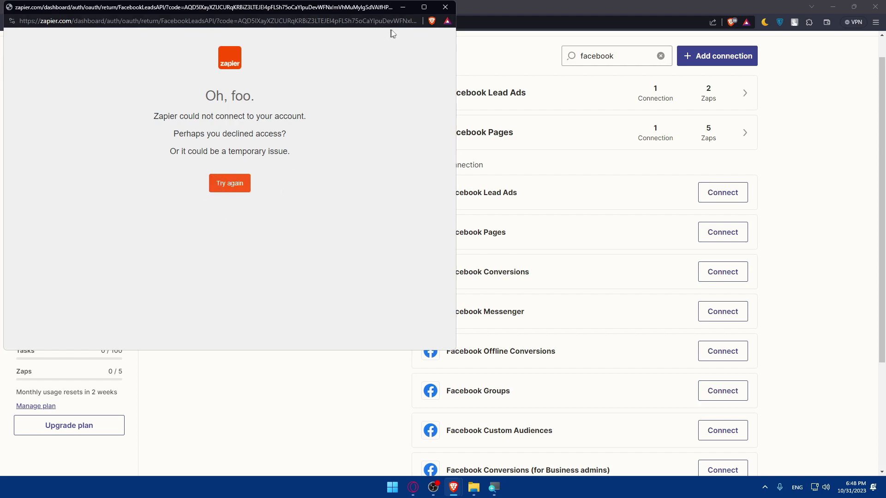
left_click(445, 7)
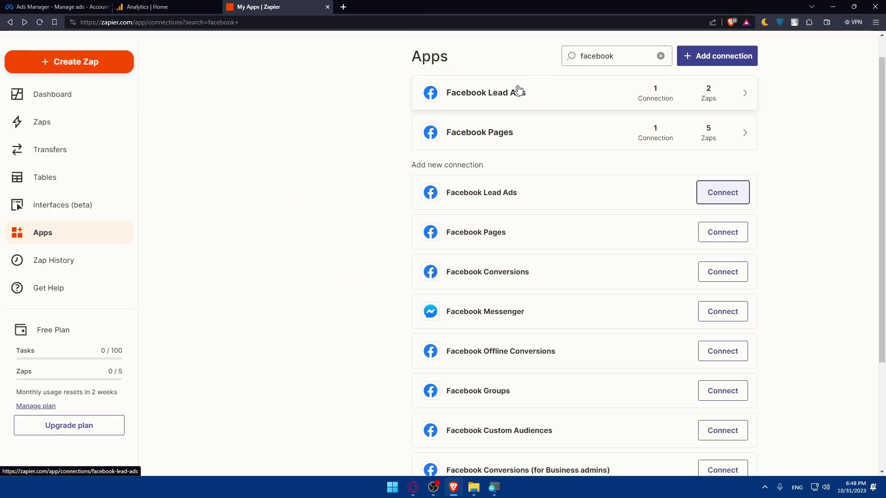
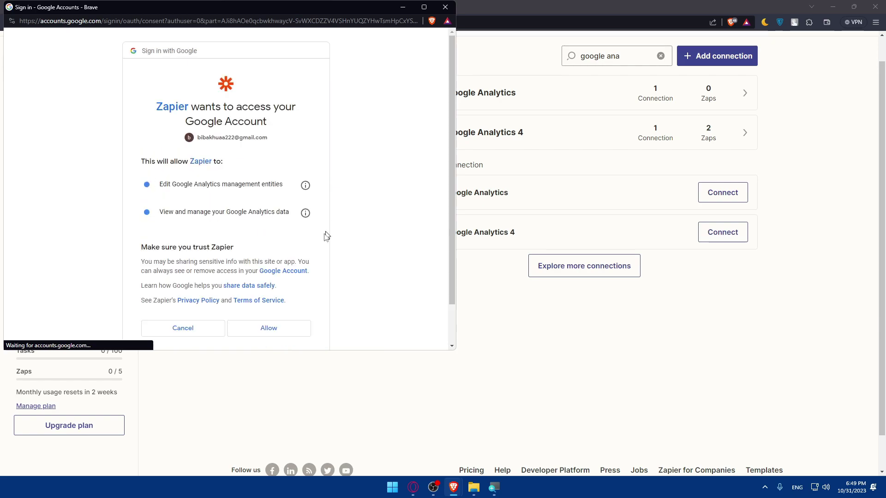
- Dismiss the Google Analytics authorization window and view the existing Google Analytics 4 connection
left_click(445, 7)
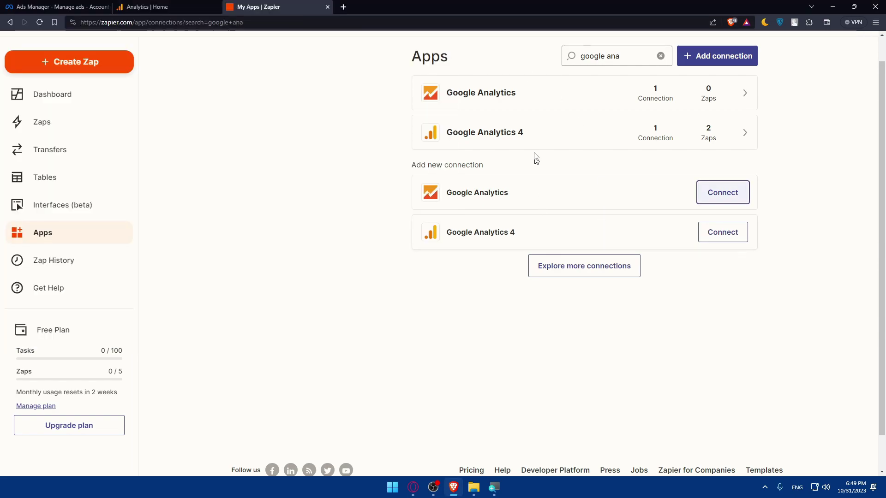
left_click(583, 139)
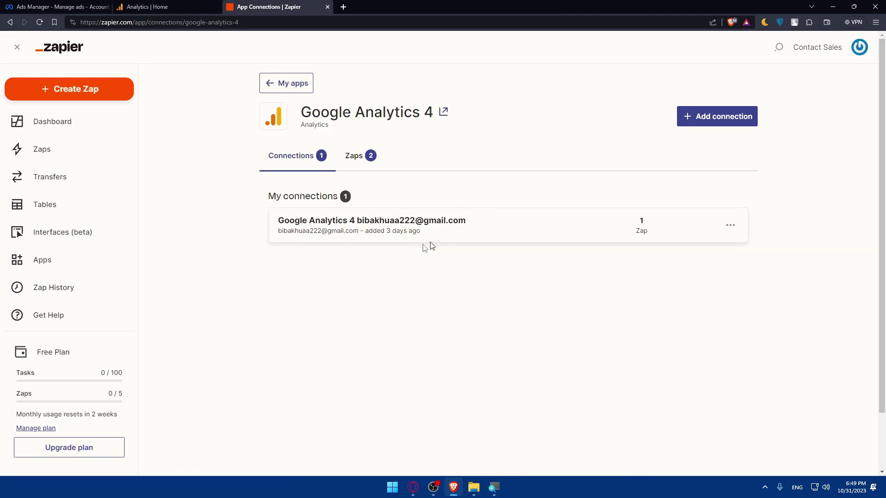
- Return to the dashboard and create a new Zap, fitting its trigger and action steps in view
left_click(69, 123)
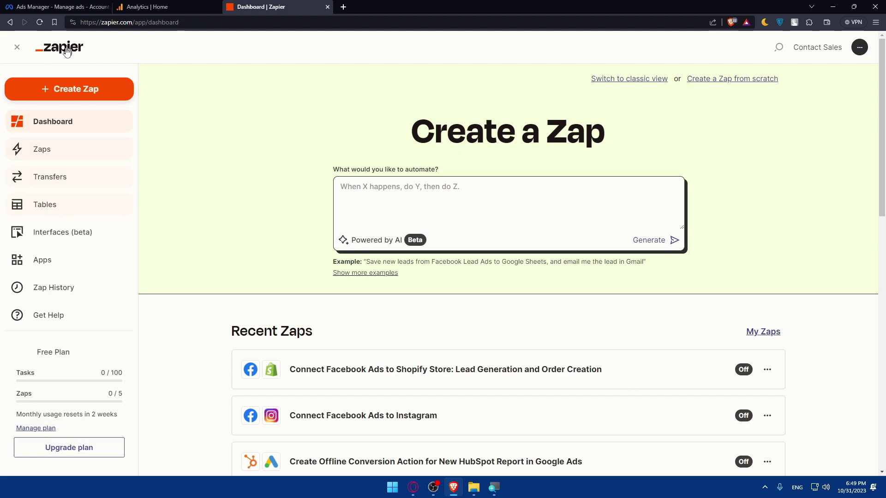
left_click(78, 92)
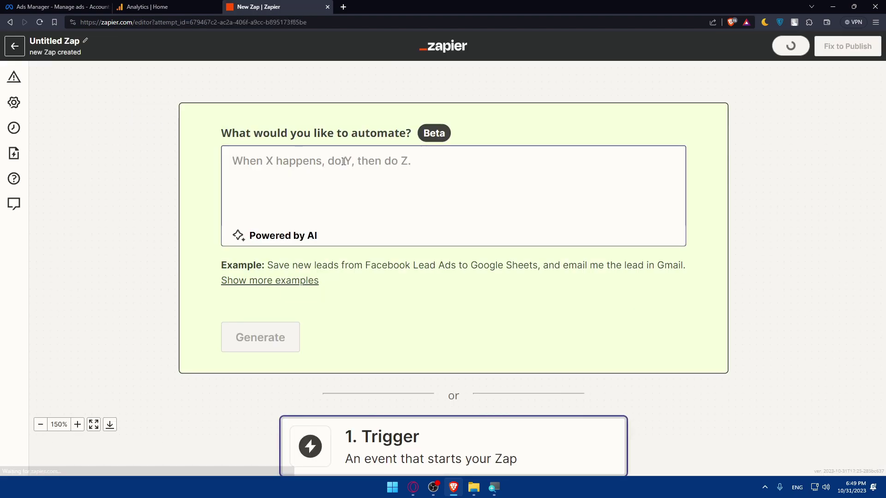
left_click(94, 424)
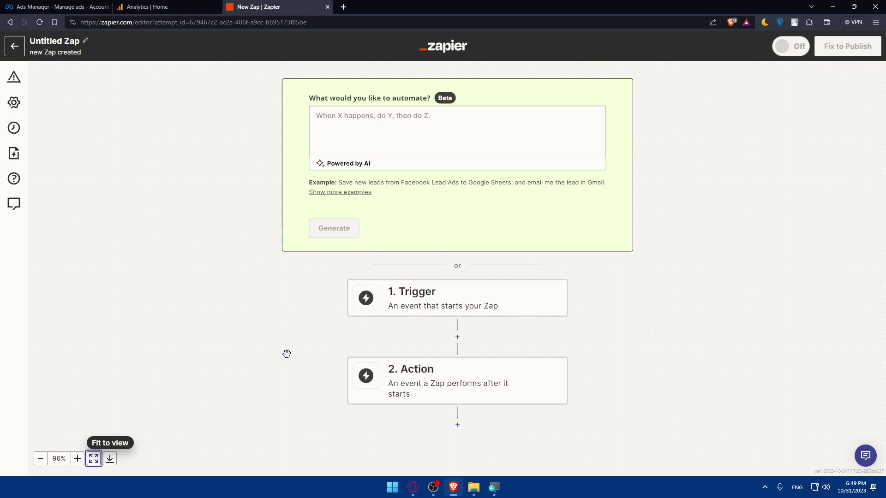
left_click(455, 302)
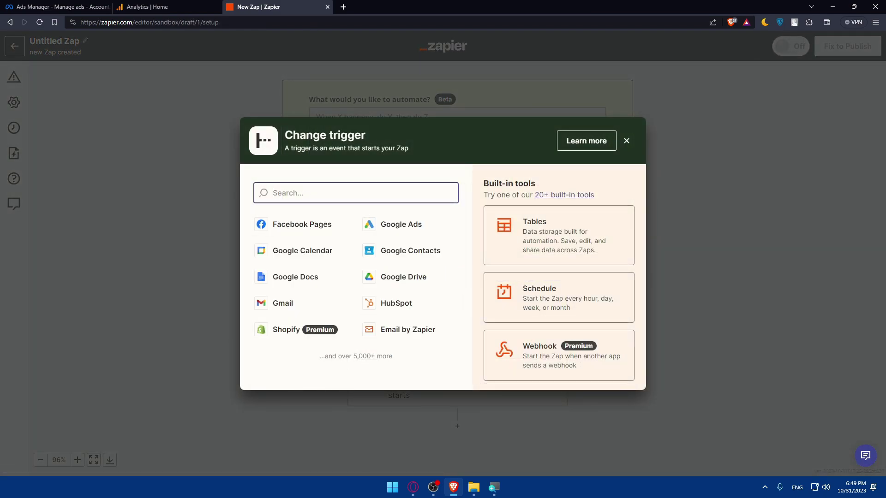
type("ads")
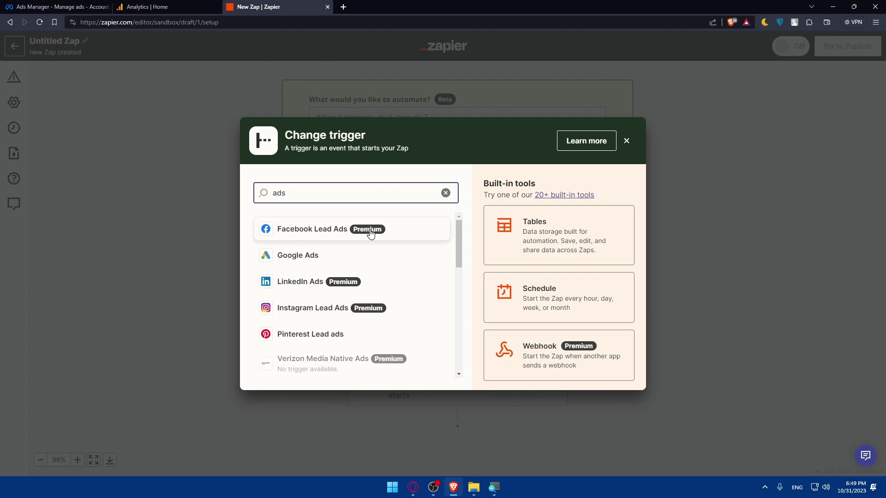
left_click(190, 227)
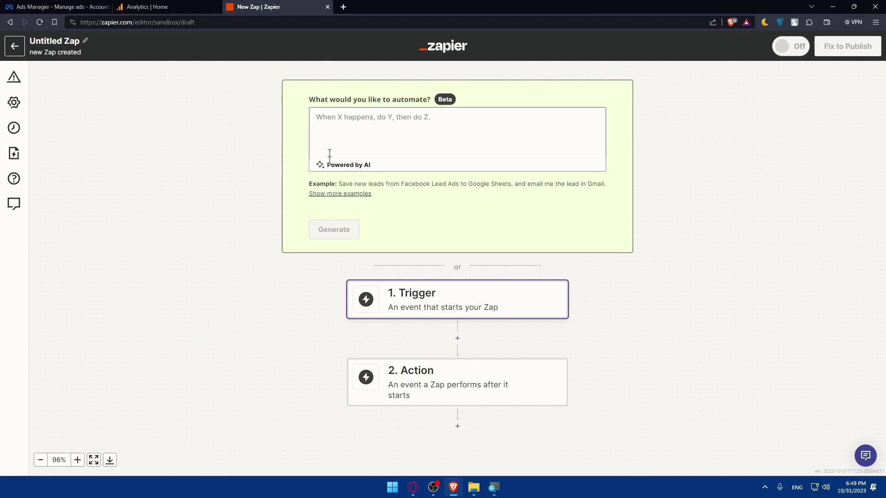
- Set the Zap's trigger to Facebook Lead Ads with the New Lead event and continue to the account section
left_click(431, 303)
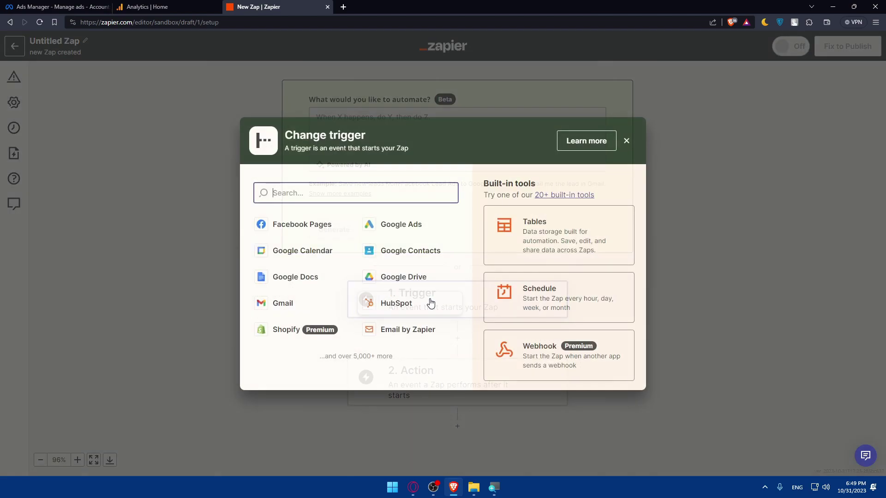
type("ads")
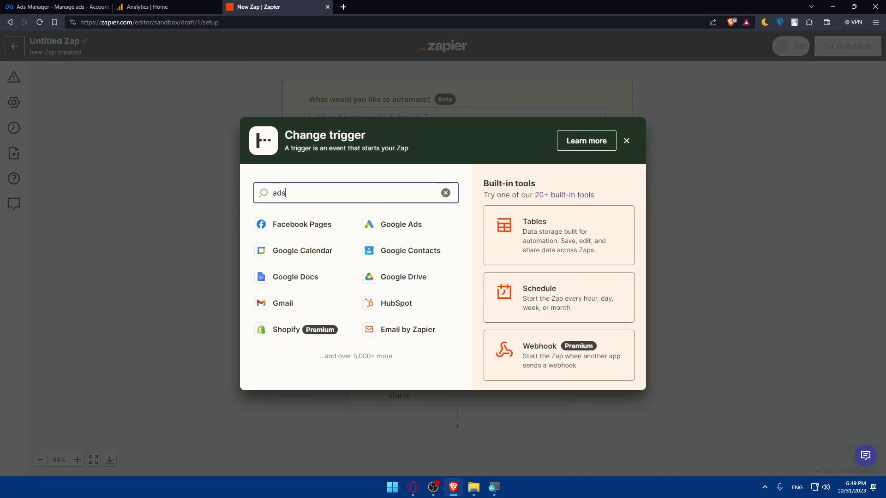
left_click(352, 226)
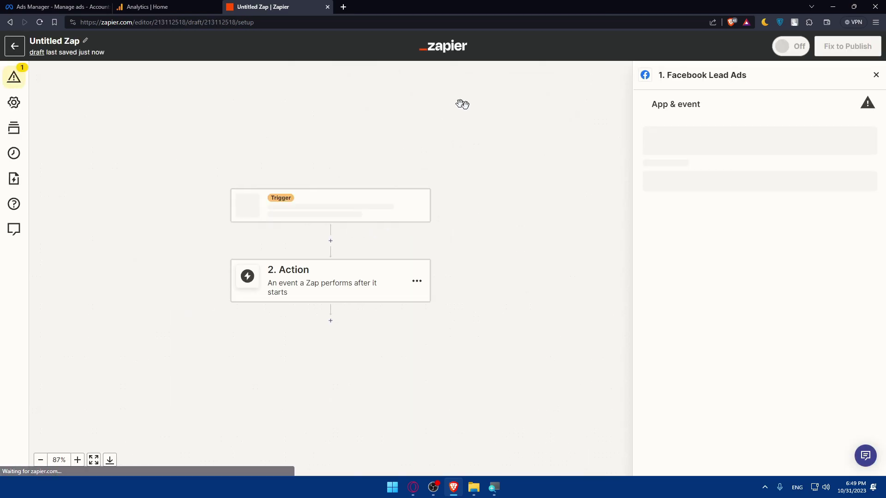
left_click(716, 184)
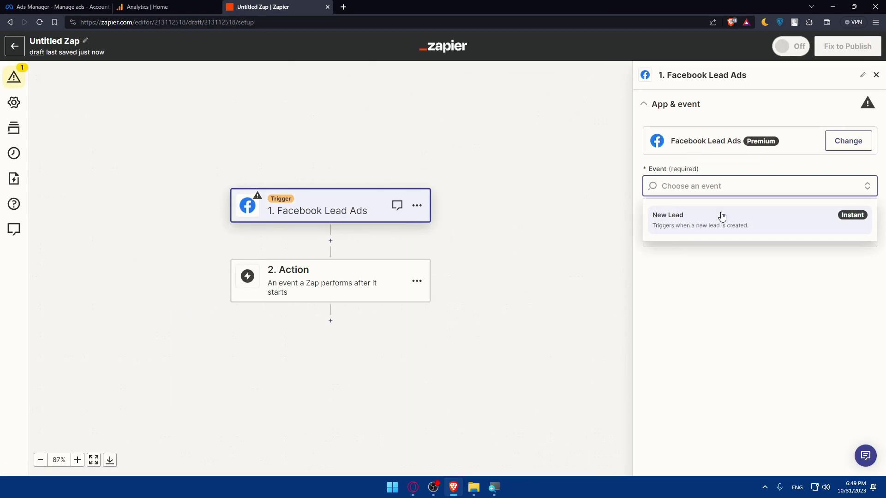
left_click(721, 216)
left_click(697, 274)
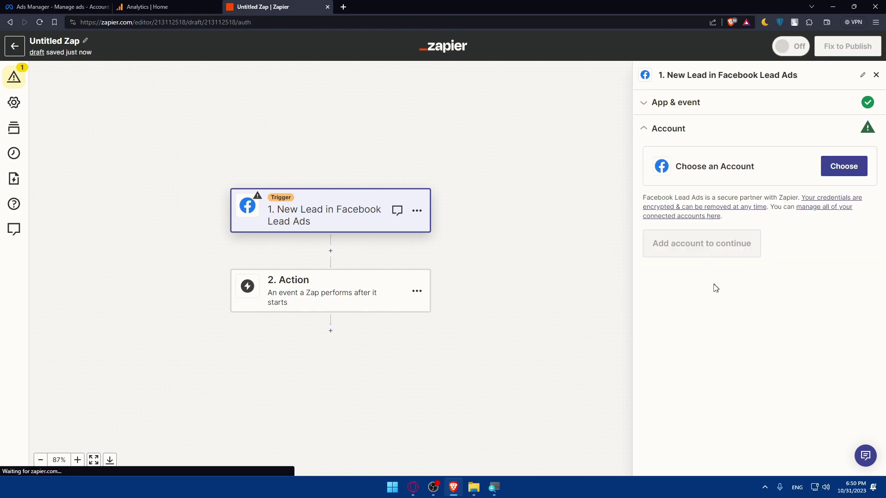
- Set the Zap's action to Google Analytics 4 with the Create Measurement event and continue to the action fields
left_click(385, 302)
type("ana")
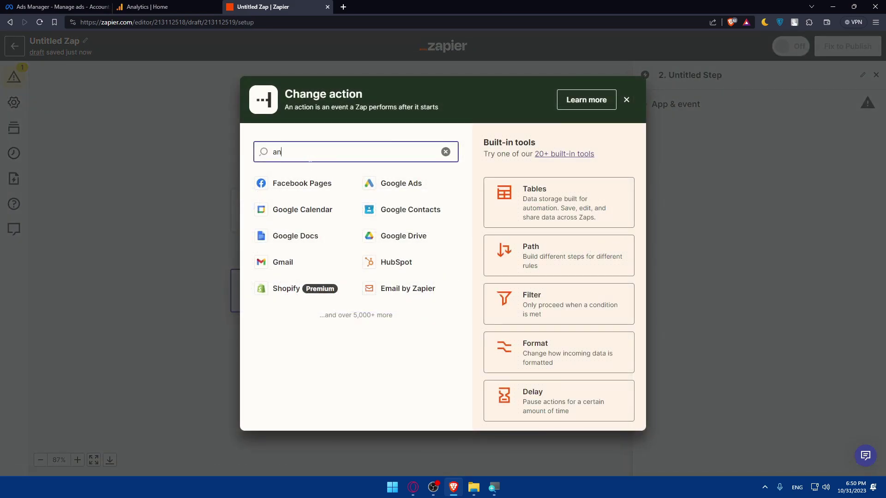
left_click(324, 186)
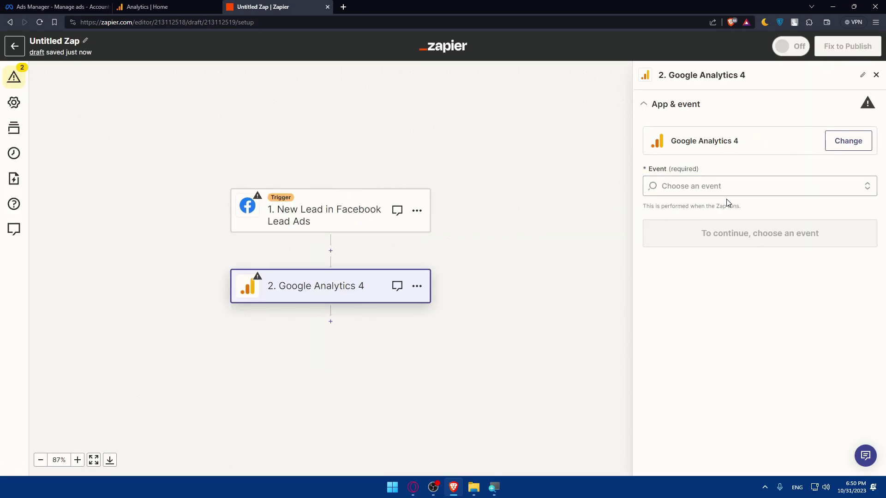
left_click(727, 189)
left_click(693, 317)
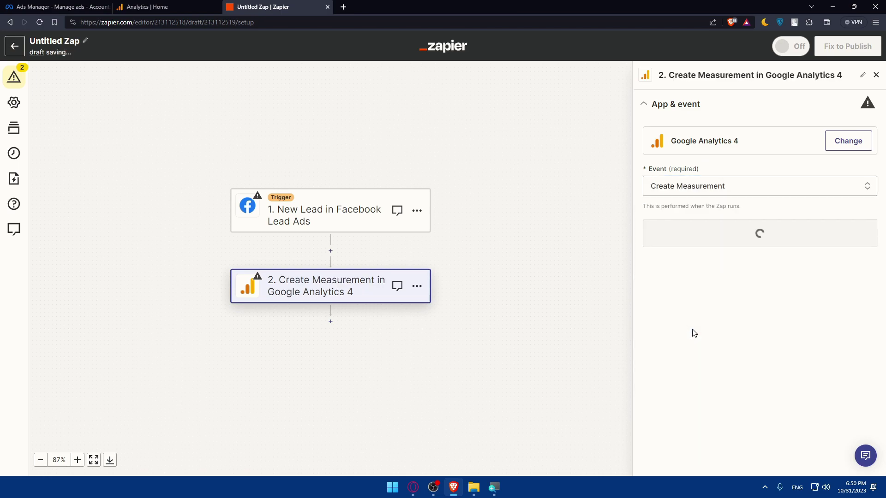
left_click(743, 298)
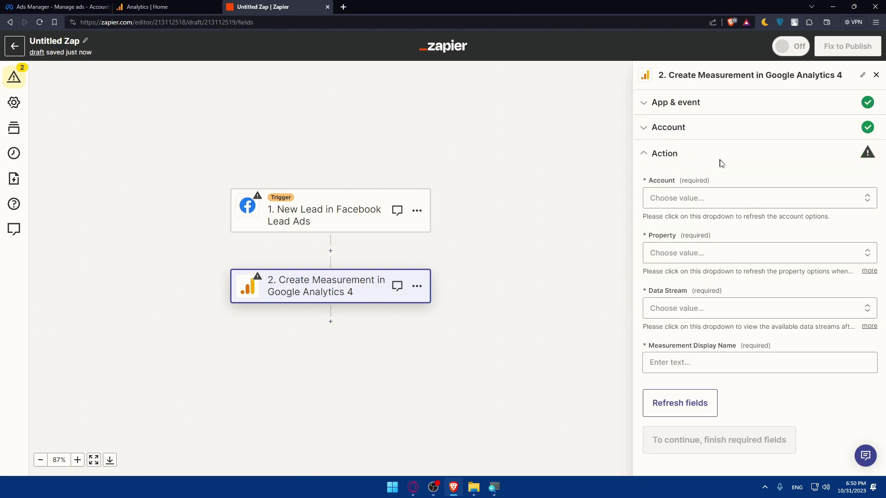
- Review the required action fields and the app and event settings of the Google Analytics 4 step
left_click(676, 189)
left_click(727, 172)
left_click(93, 464)
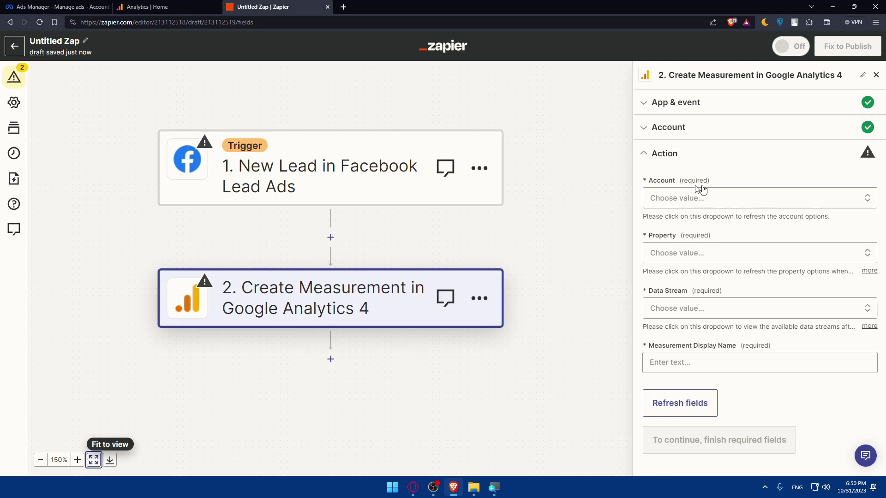
left_click(674, 106)
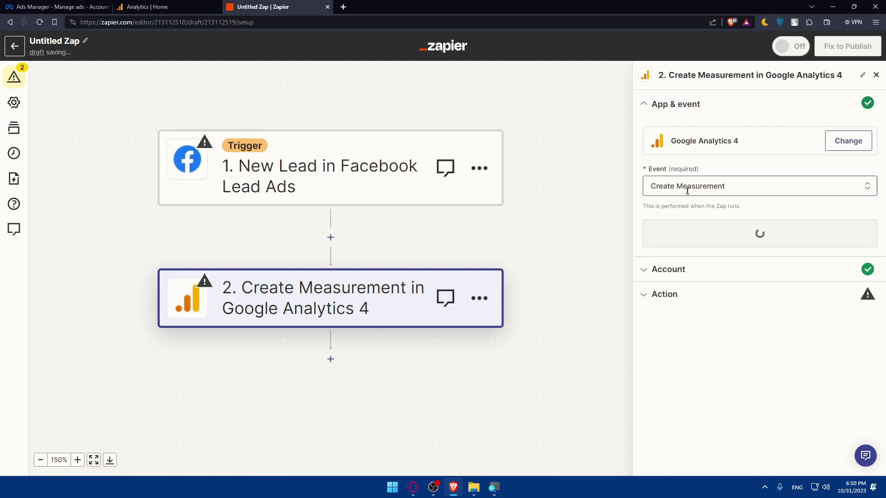
left_click(737, 295)
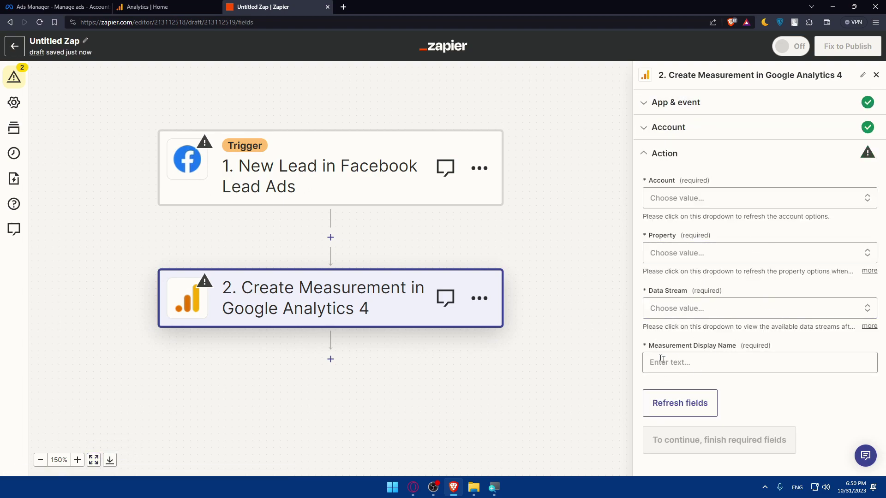
- Change the Google Analytics 4 step's event to API Request (Beta) and continue to its action fields
left_click(693, 105)
left_click(683, 186)
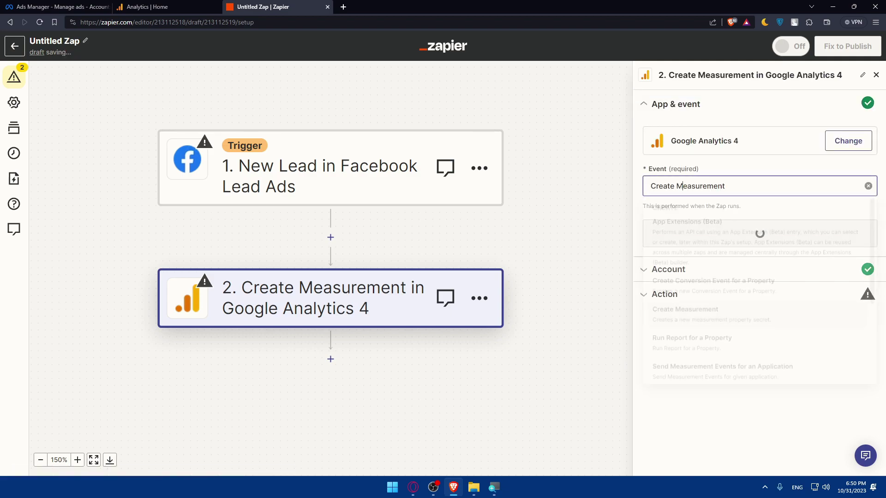
scroll(703, 346, "down", 2)
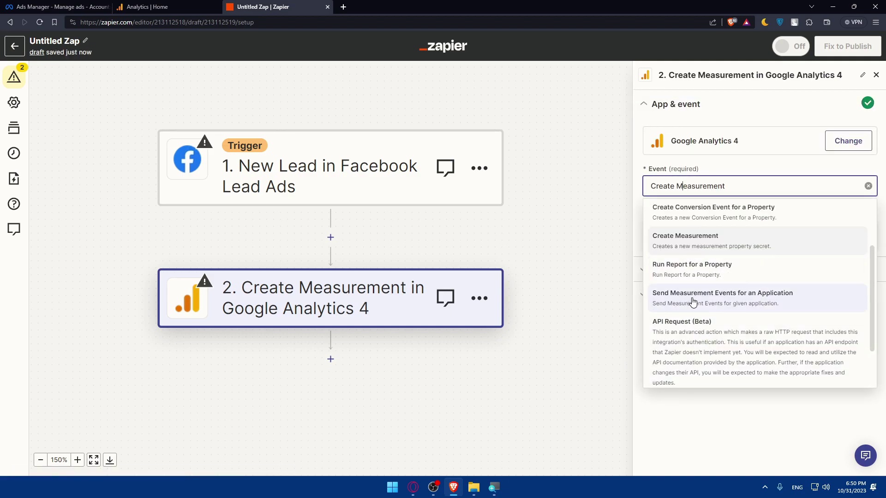
left_click(692, 340)
left_click(702, 290)
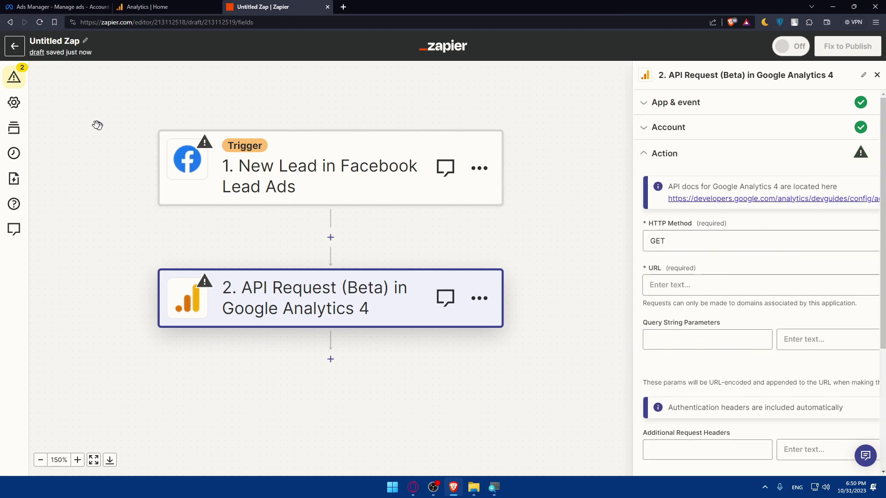
- Examine the two-step Zap and its list of step errors and warnings
scroll(116, 139, "up", 1)
scroll(124, 168, "down", 1)
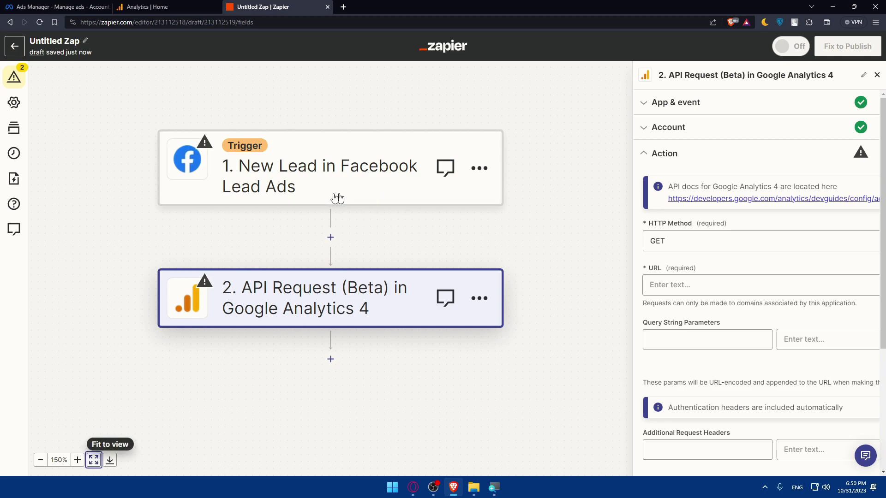
left_click(93, 460)
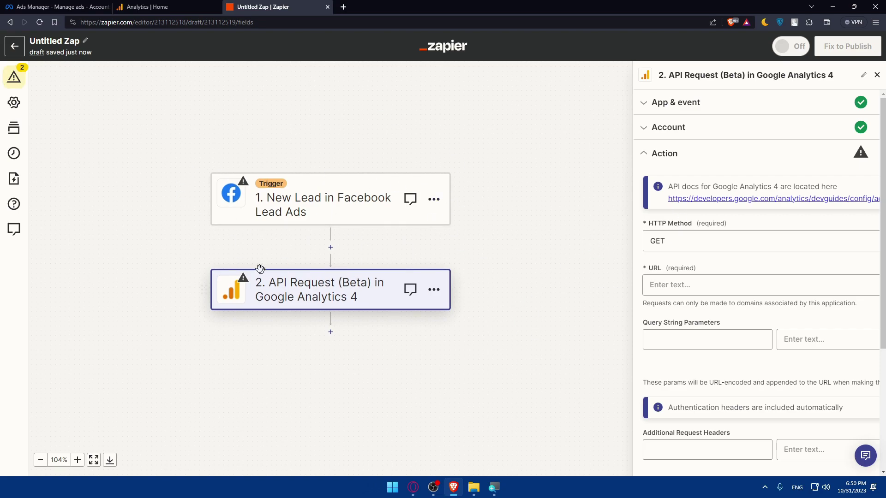
left_click(14, 79)
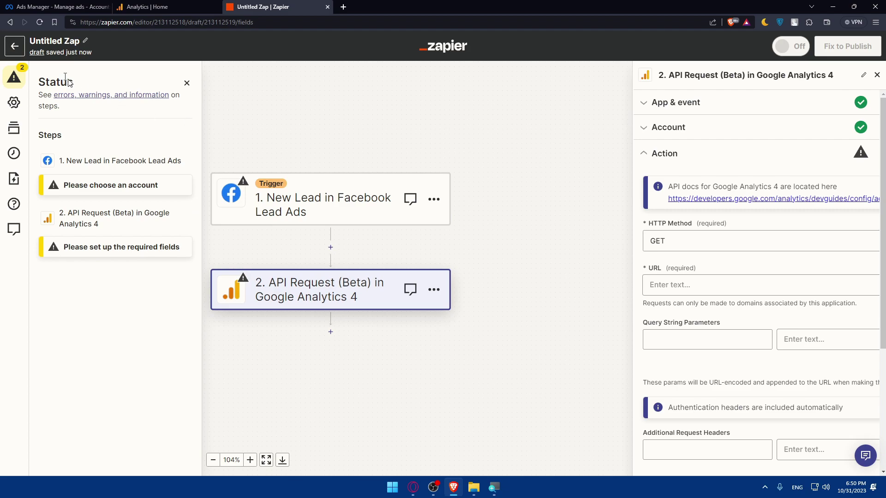
- Leave the Zap editor for the list of Zaps and create another new Zap
left_click(14, 46)
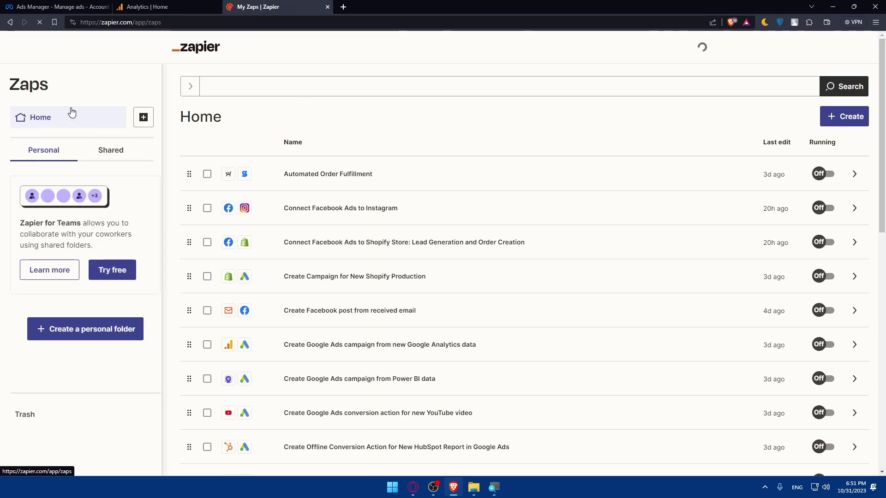
left_click(843, 117)
left_click(816, 147)
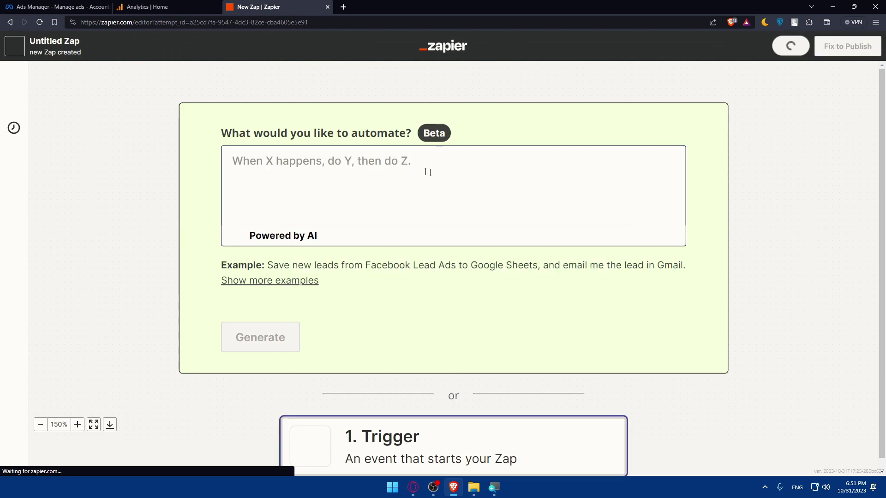
- Generate a Zap with AI from the prompt "connect facebook ads to google analytics"
type("con")
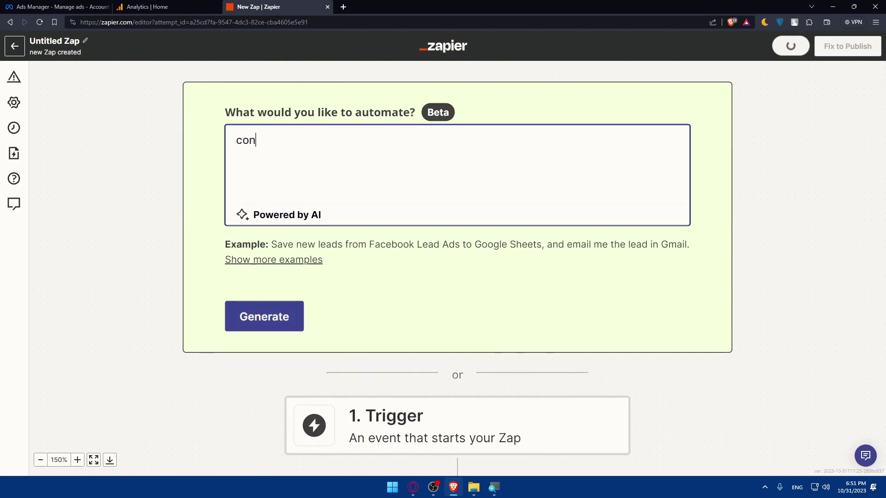
type("nect facebook ads to google an")
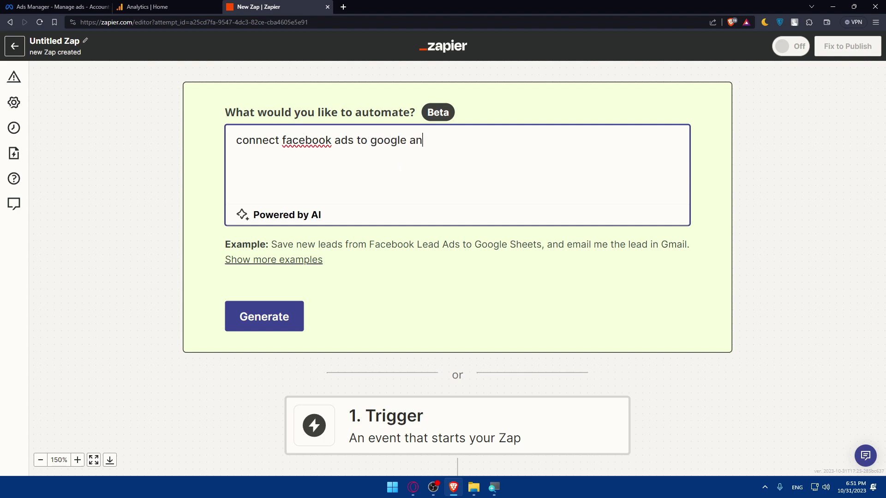
type("s ")
type("ytics")
left_click(252, 317)
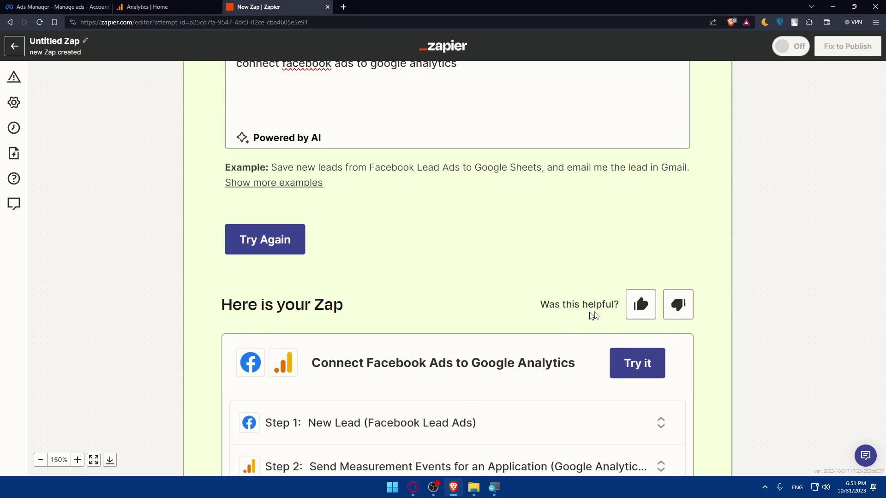
- Load the generated Connect Facebook Ads to Google Analytics Zap in the editor and review its step status before leaving
left_click(635, 332)
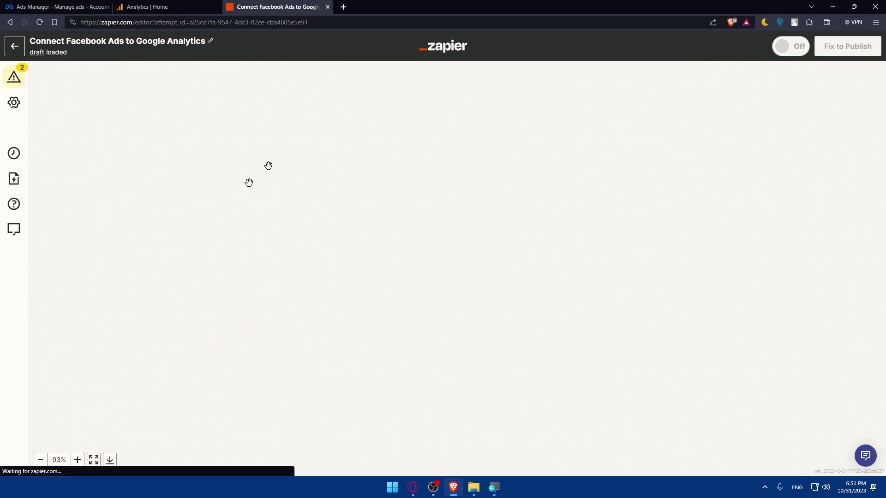
left_click(14, 77)
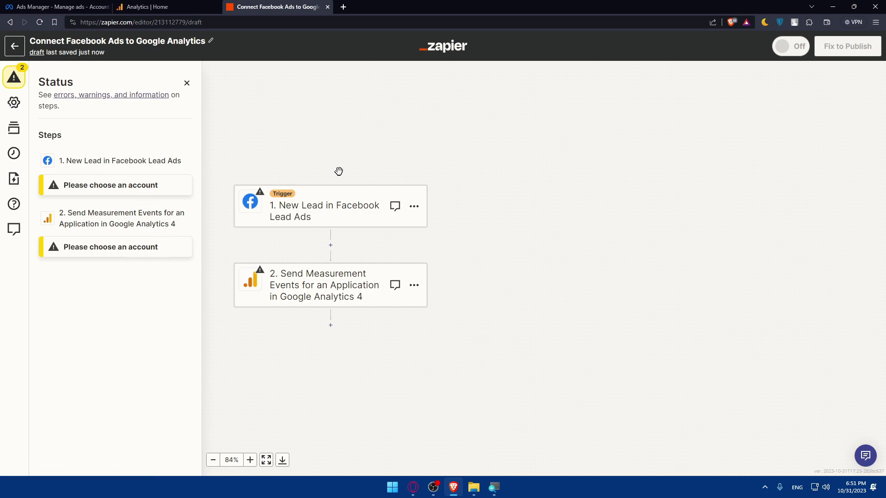
left_click(19, 46)
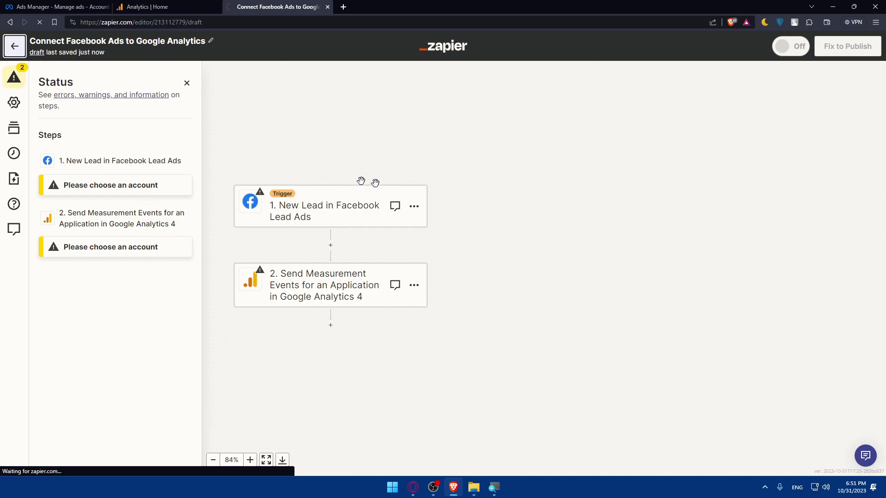